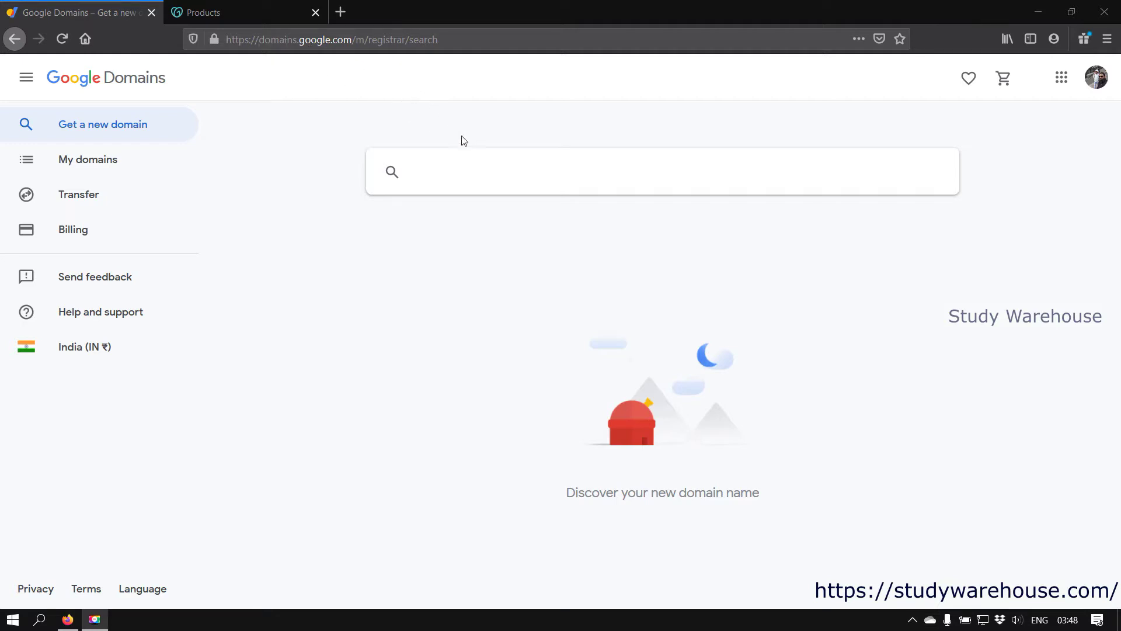
Search for the owner's personal .com domain among new domains and open its availability details.
{"action": "left_click", "coordinate": [474, 174]}
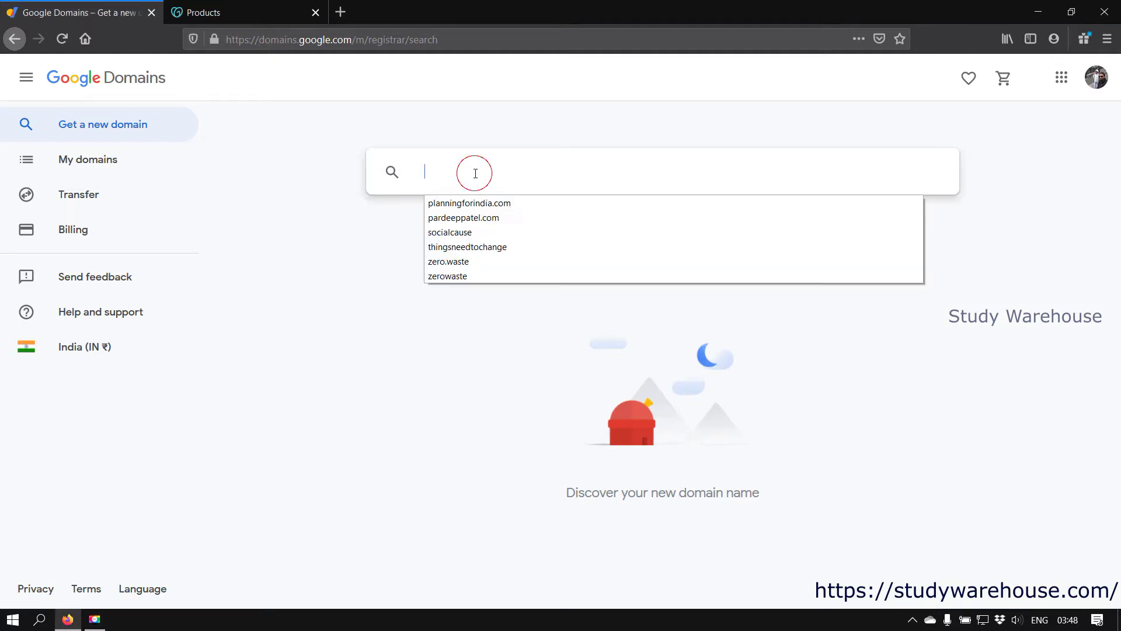
{"action": "type", "text": "pa"}
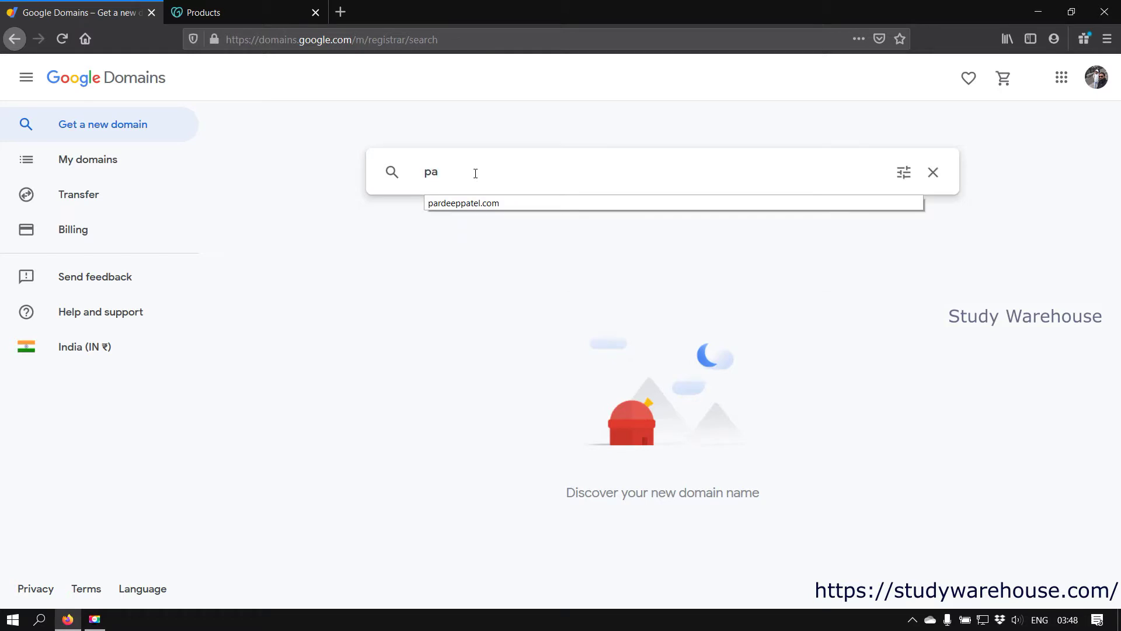
{"action": "type", "text": "rdee"}
{"action": "left_click", "coordinate": [491, 204]}
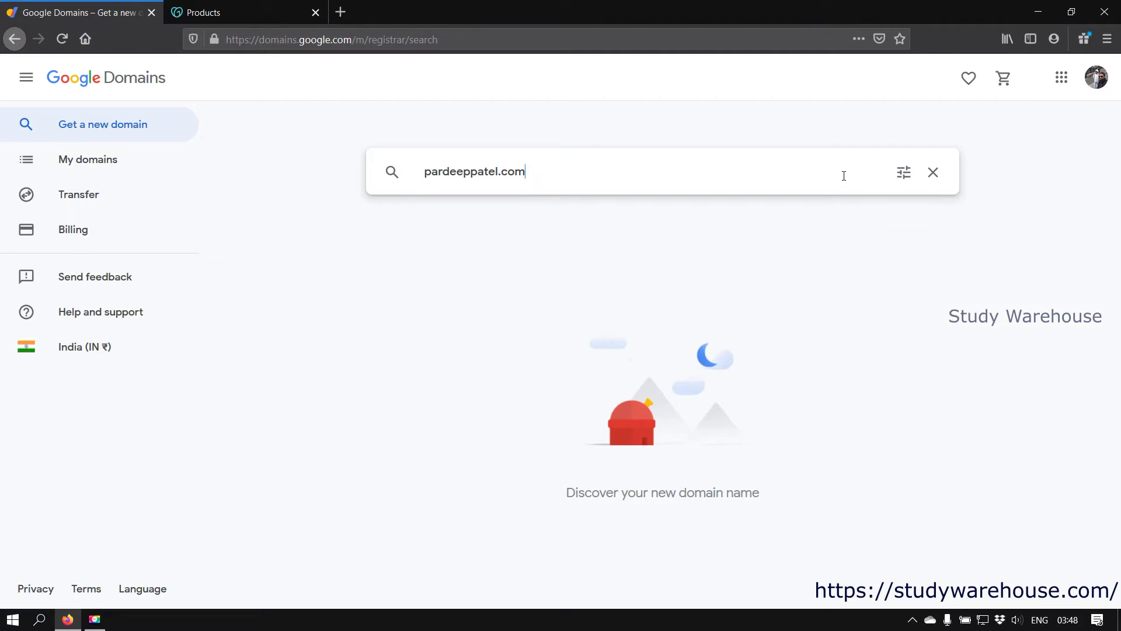
{"action": "key", "text": "Return"}
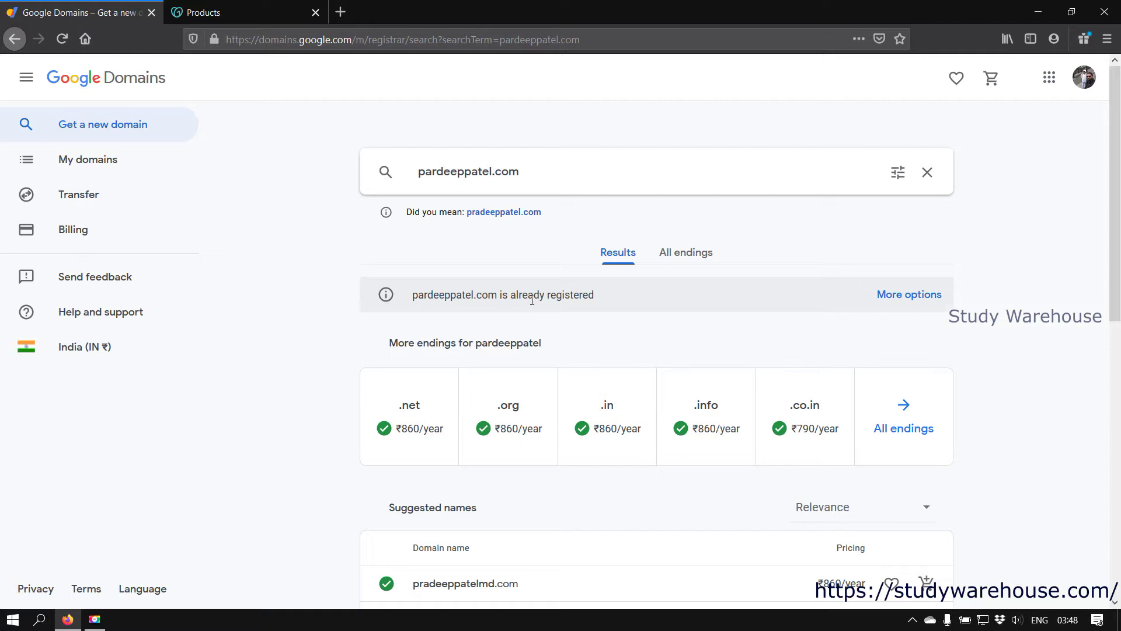
{"action": "left_click", "coordinate": [909, 295]}
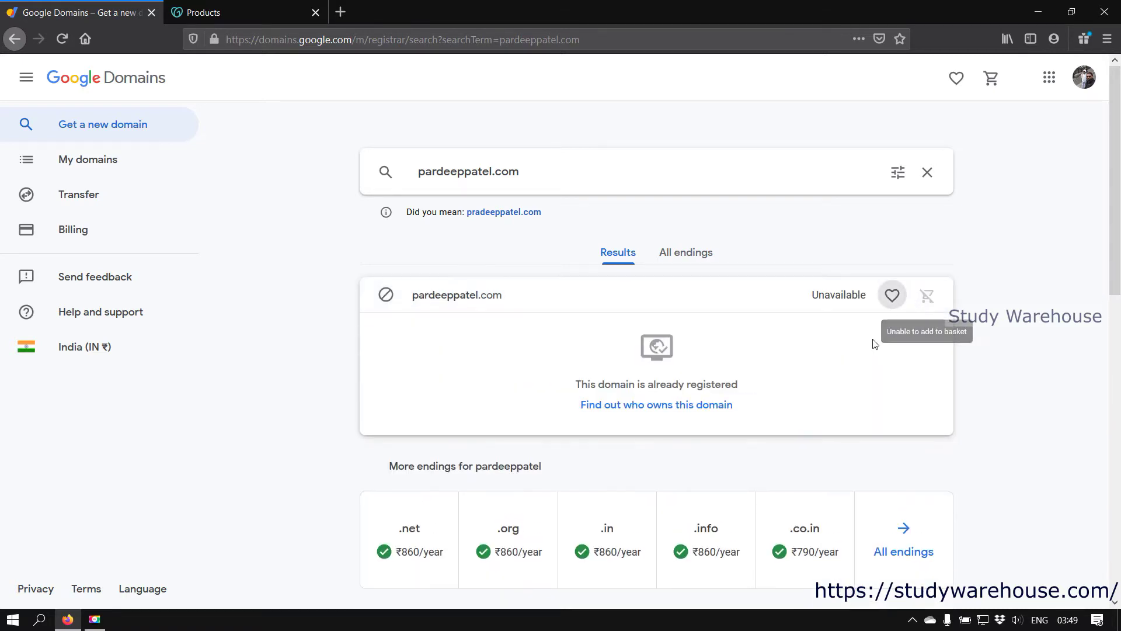
{"action": "scroll", "coordinate": [684, 323], "scroll_direction": "down", "scroll_amount": 1}
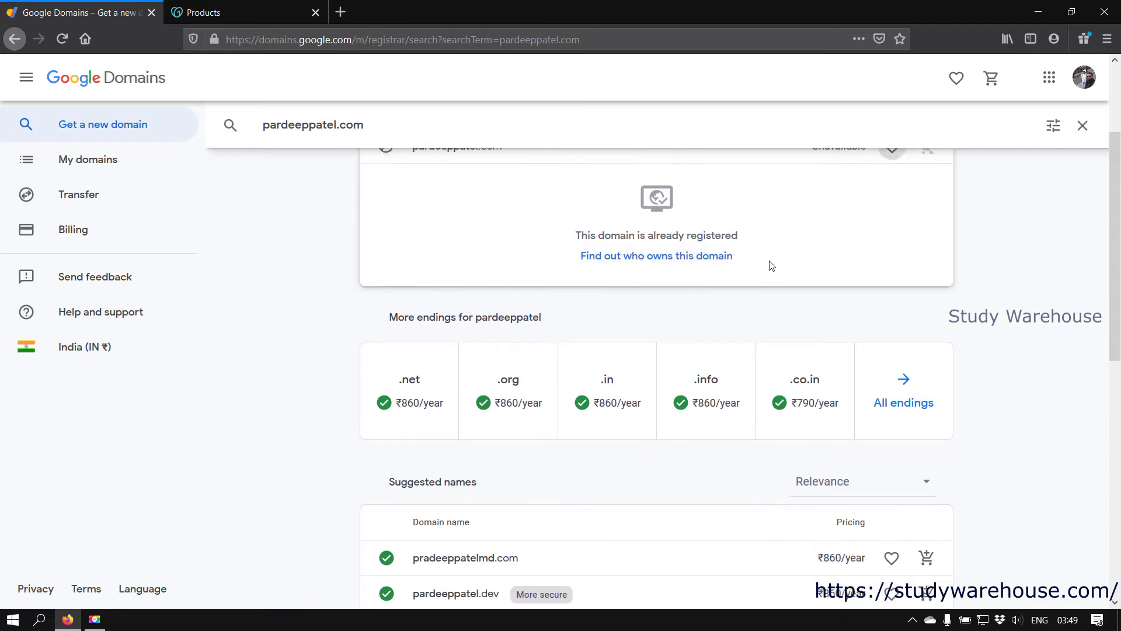
{"action": "scroll", "coordinate": [777, 327], "scroll_direction": "up", "scroll_amount": 2}
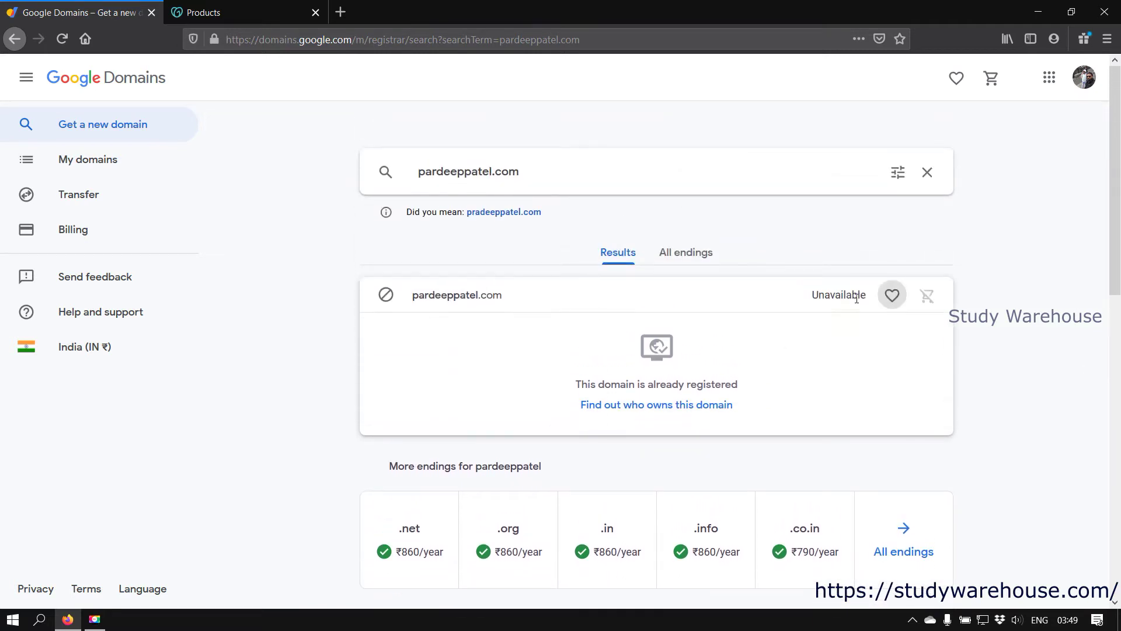
Start a transfer of the owner's personal .com domain into Google Domains, as far as the Prepare domain stage.
{"action": "left_click", "coordinate": [88, 202]}
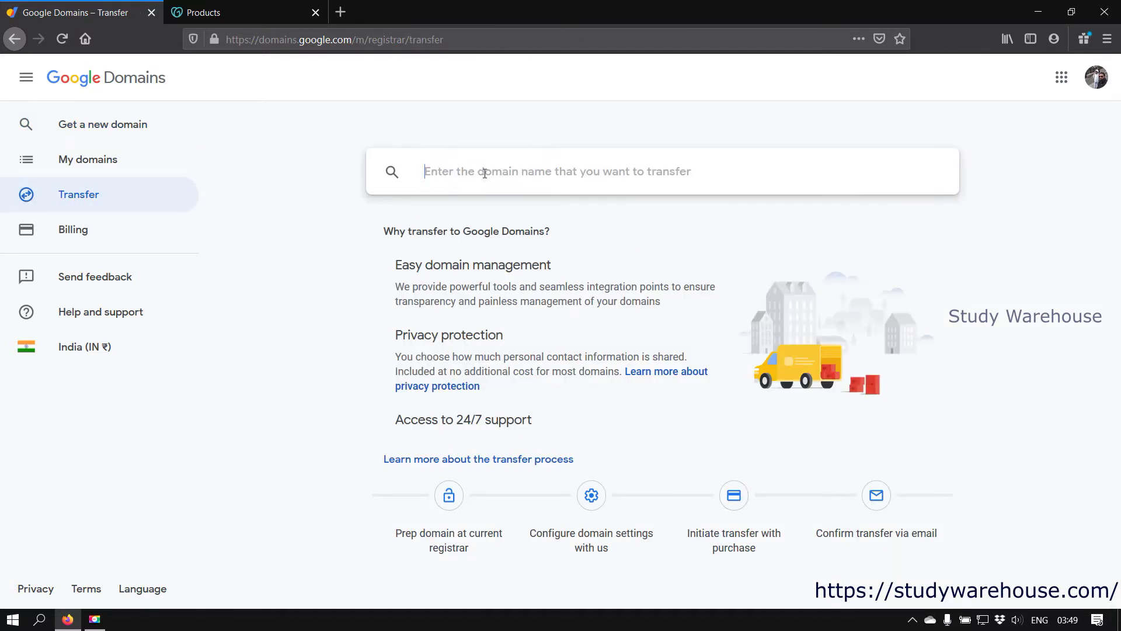
{"action": "left_click", "coordinate": [485, 173]}
{"action": "left_click", "coordinate": [486, 199]}
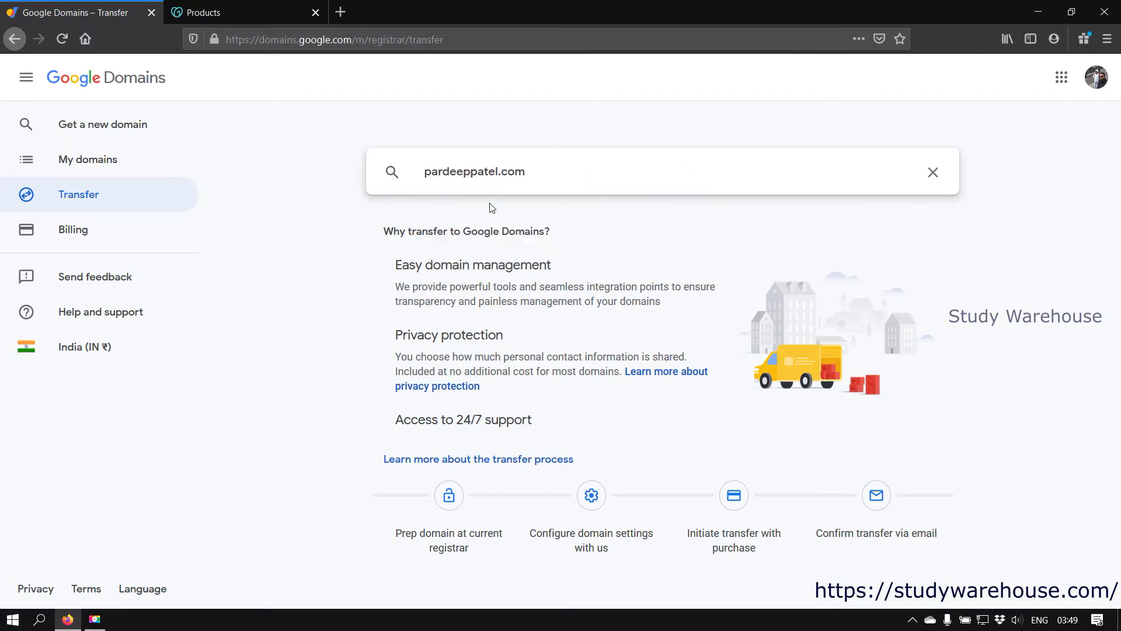
{"action": "key", "text": "Return"}
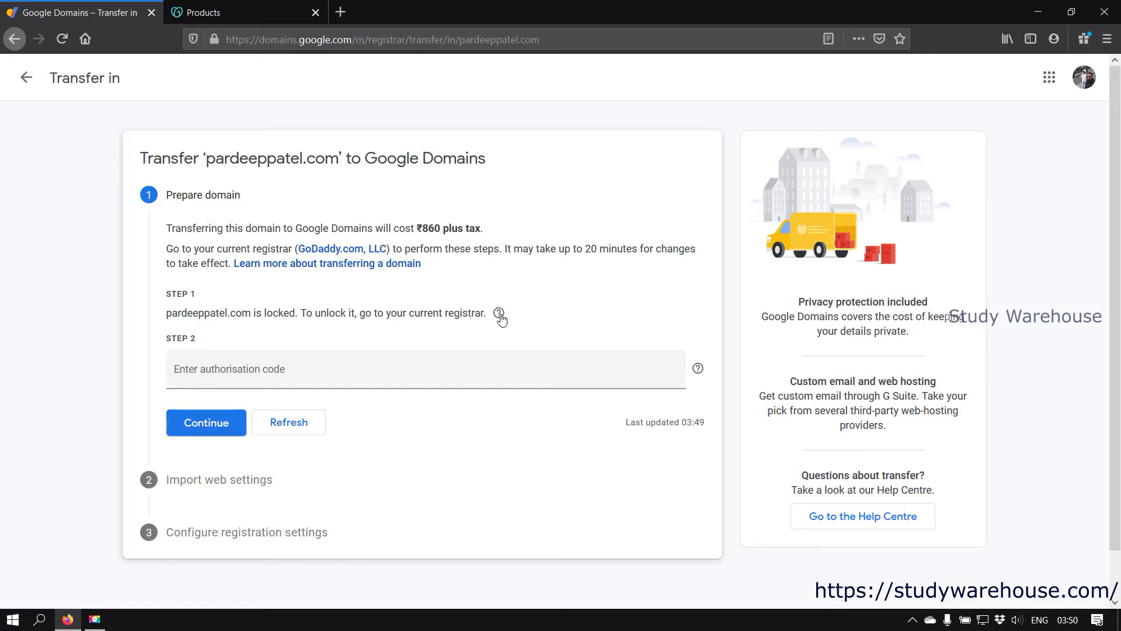
{"action": "left_click", "coordinate": [212, 365]}
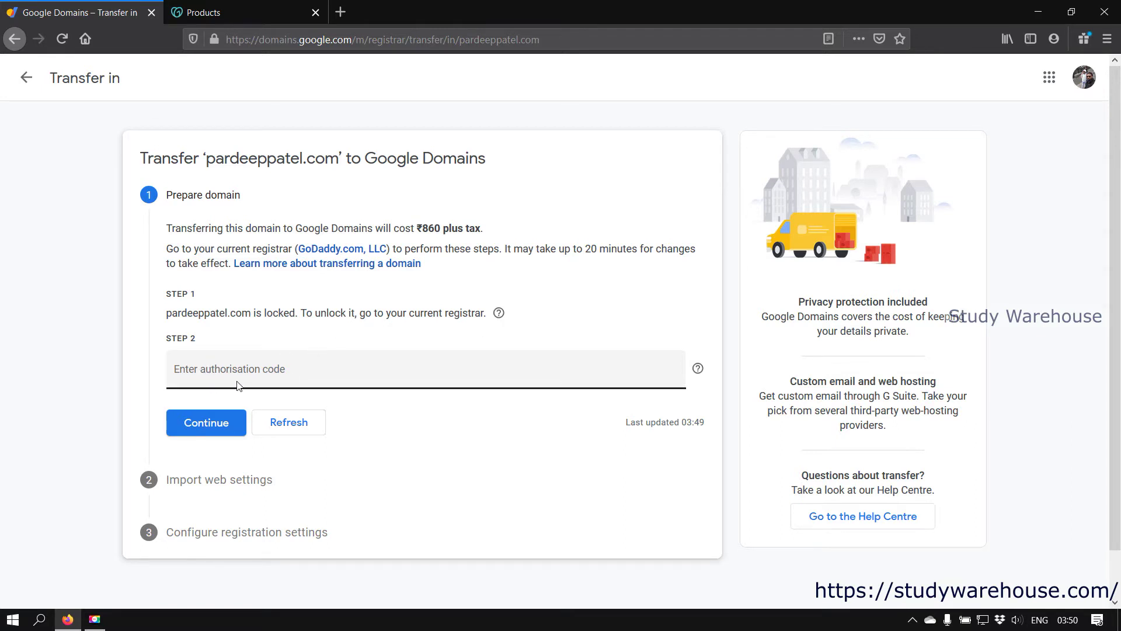
{"action": "left_click", "coordinate": [286, 403]}
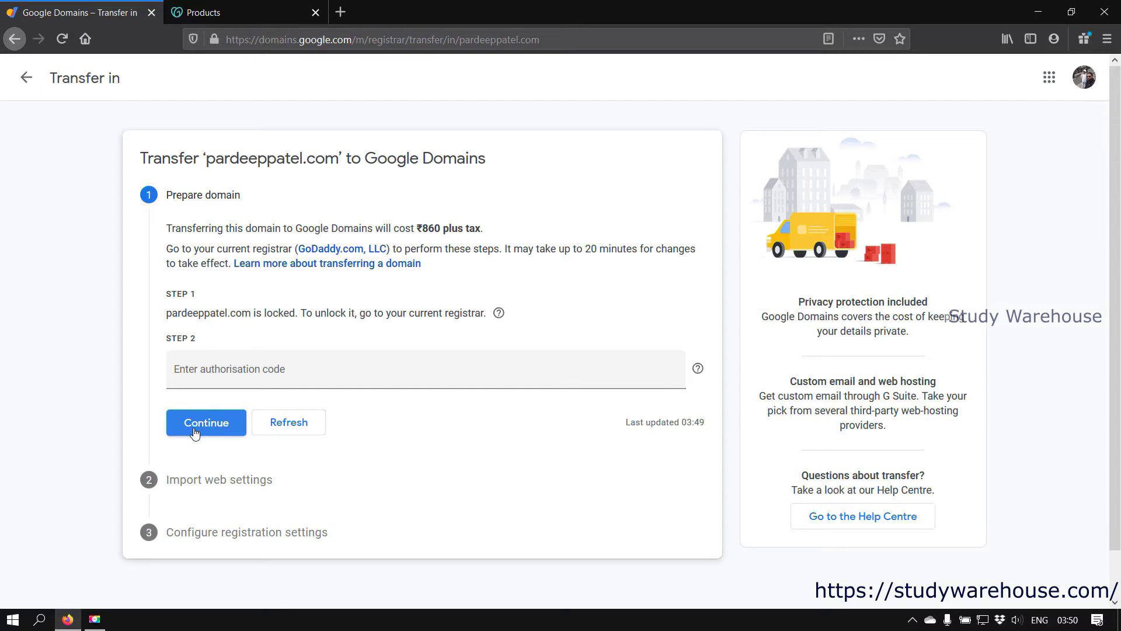
Switch to the GoDaddy products page and open the management settings of the domain being transferred.
{"action": "left_click", "coordinate": [227, 13]}
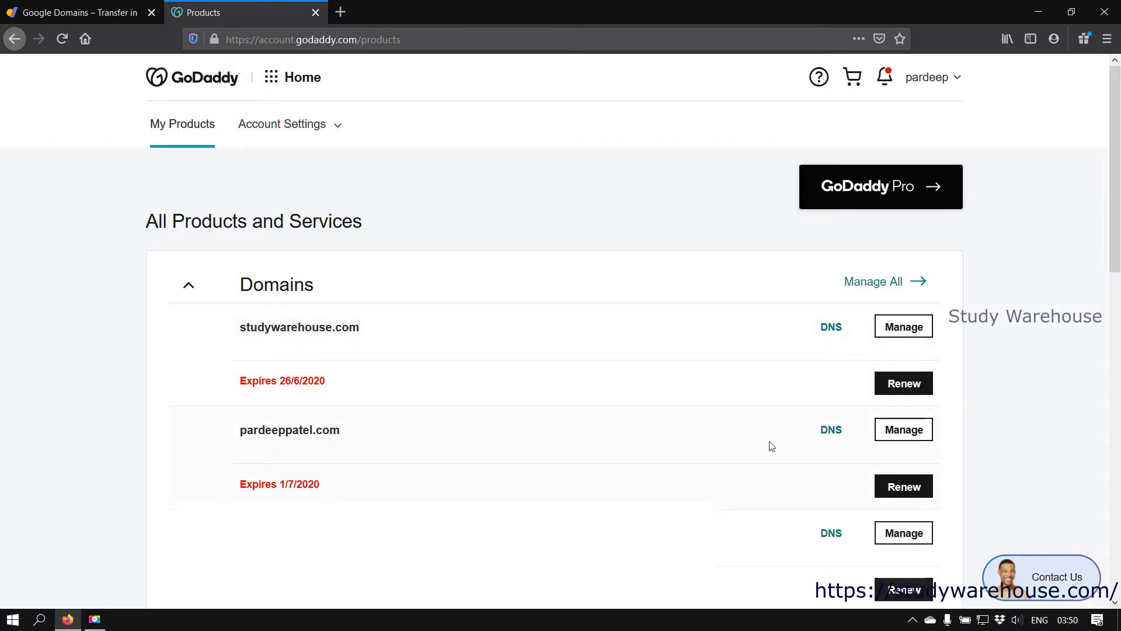
{"action": "left_click", "coordinate": [909, 432]}
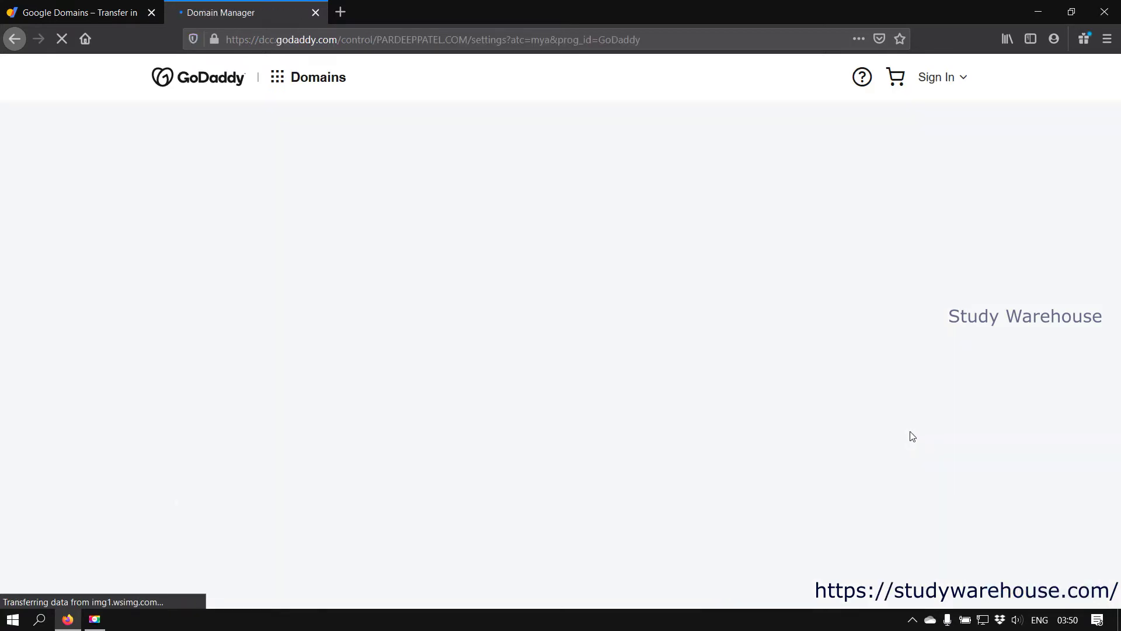
{"action": "scroll", "coordinate": [639, 369], "scroll_direction": "down", "scroll_amount": 2}
{"action": "scroll", "coordinate": [639, 369], "scroll_direction": "down", "scroll_amount": 1}
{"action": "scroll", "coordinate": [637, 371], "scroll_direction": "up", "scroll_amount": 3}
{"action": "scroll", "coordinate": [526, 285], "scroll_direction": "down", "scroll_amount": 1}
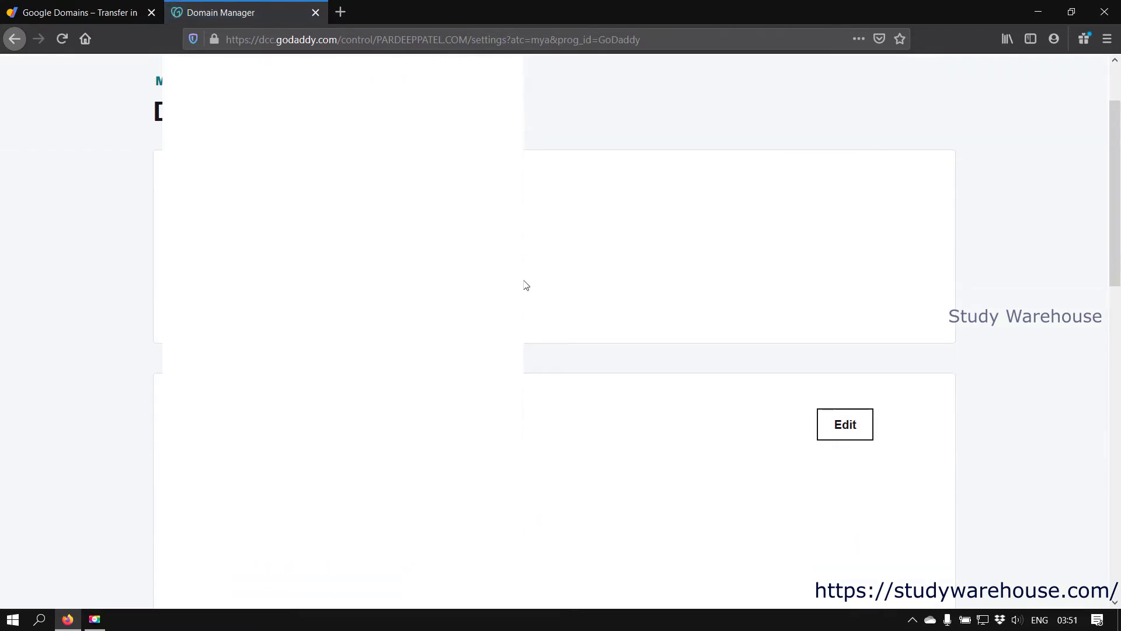
Turn off the domain lock in the domain's Additional Settings and reload the page to check its status.
{"action": "scroll", "coordinate": [526, 285], "scroll_direction": "down", "scroll_amount": 10}
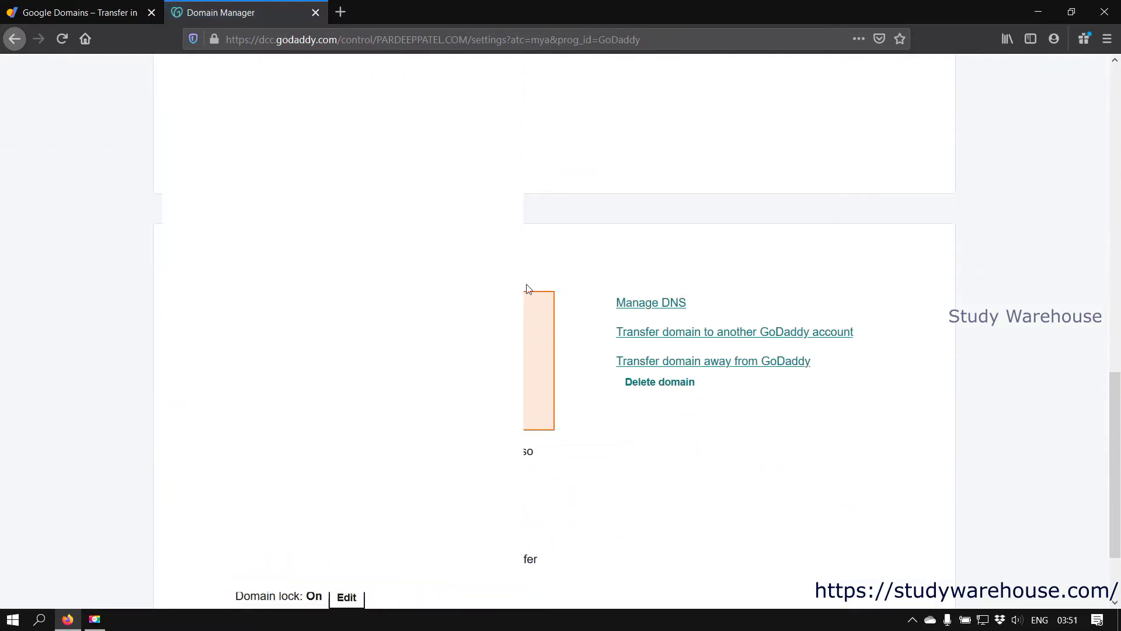
{"action": "scroll", "coordinate": [527, 287], "scroll_direction": "down", "scroll_amount": 2}
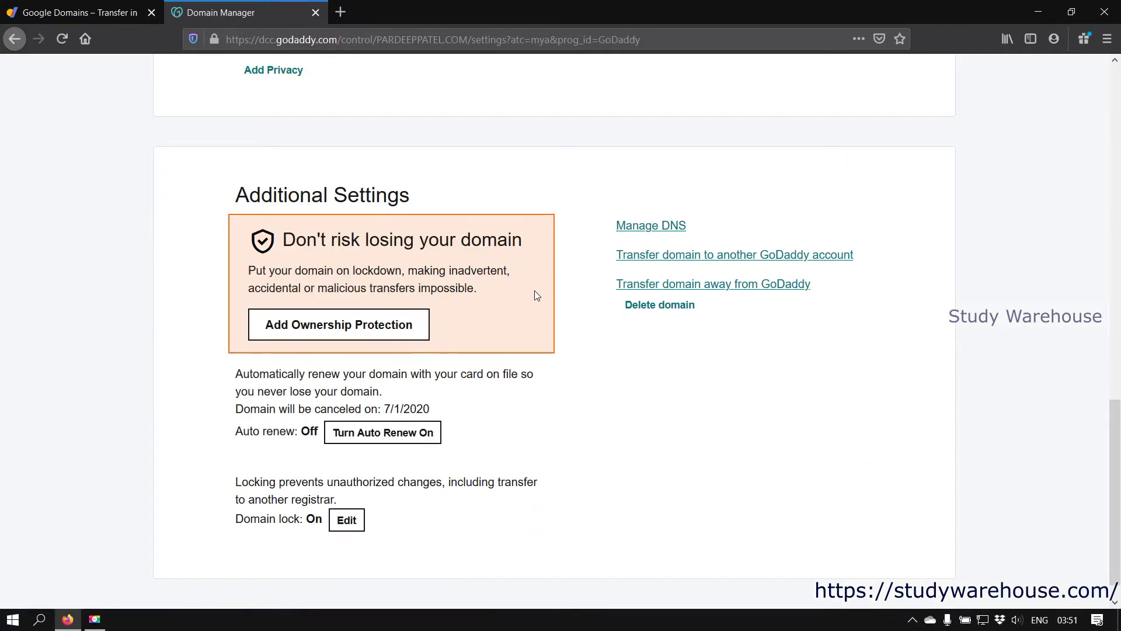
{"action": "scroll", "coordinate": [535, 290], "scroll_direction": "down", "scroll_amount": 1}
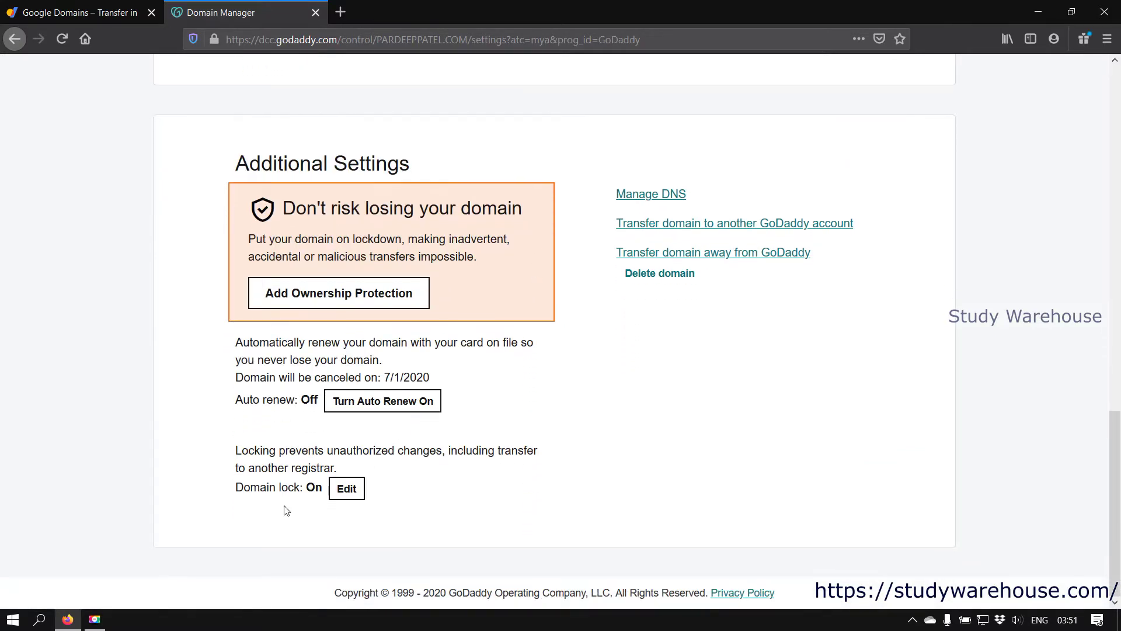
{"action": "left_click", "coordinate": [346, 489]}
{"action": "left_click", "coordinate": [345, 491]}
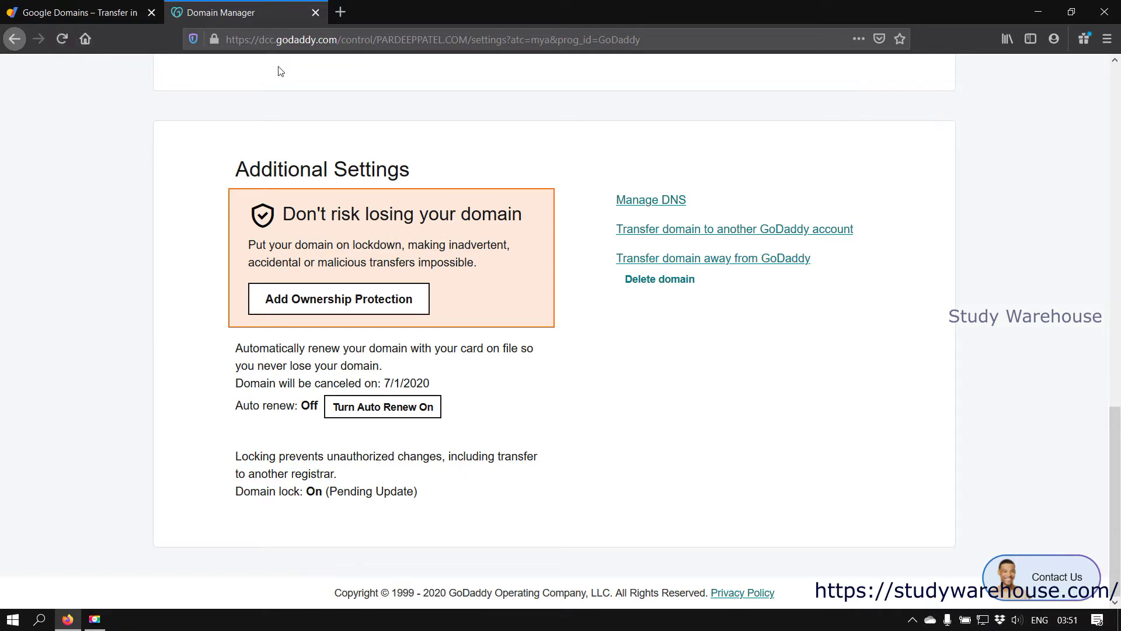
{"action": "left_click", "coordinate": [62, 41]}
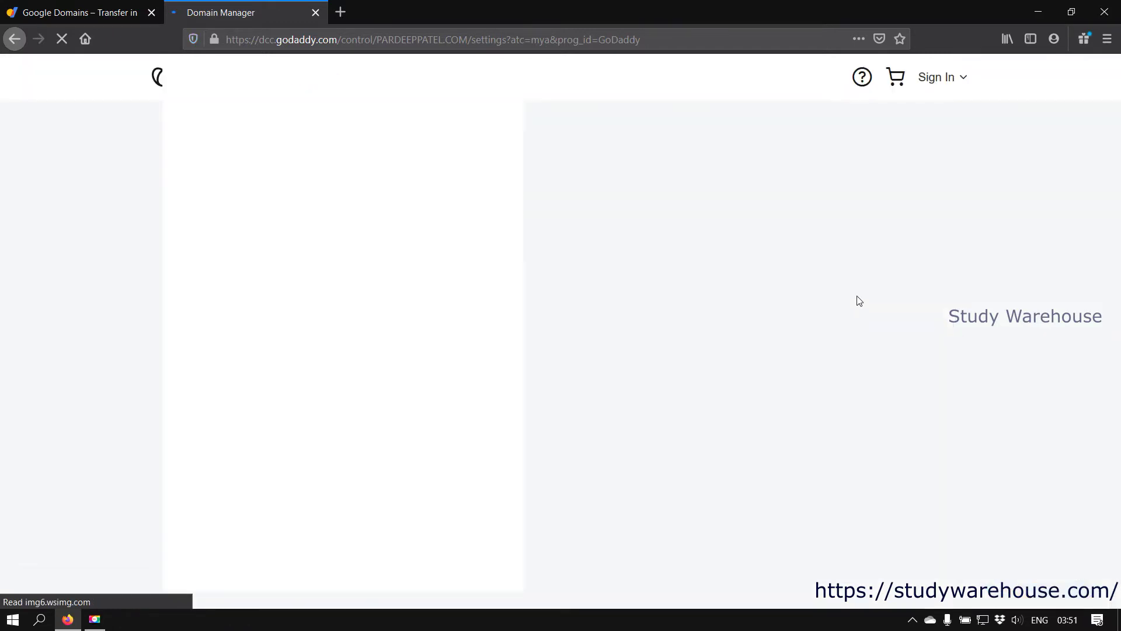
{"action": "scroll", "coordinate": [862, 298], "scroll_direction": "down", "scroll_amount": 1}
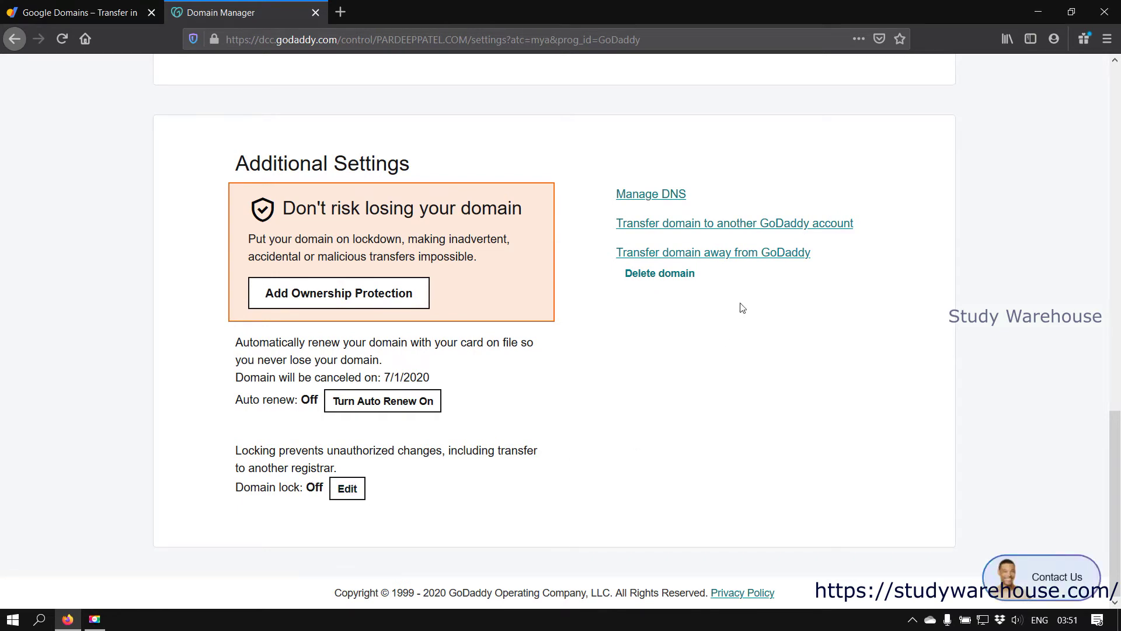
Start transferring the domain away from GoDaddy, accept the transfer checklist and copy the domain's authorization code.
{"action": "scroll", "coordinate": [741, 307], "scroll_direction": "up", "scroll_amount": 5}
{"action": "key", "text": "ctrl+shift+Tab"}
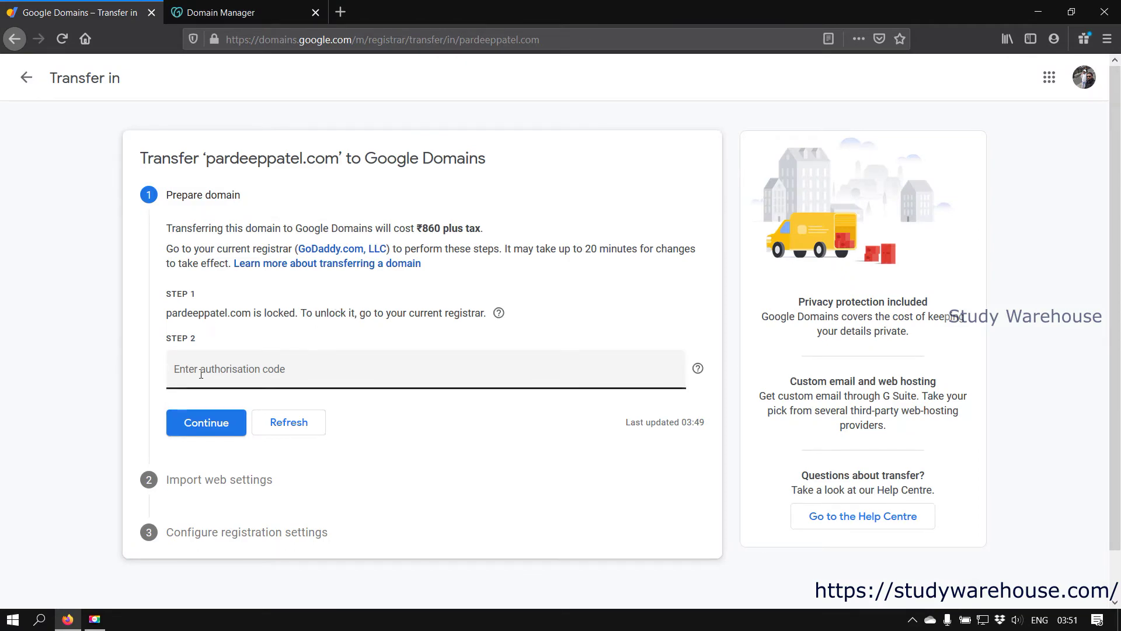
{"action": "left_click", "coordinate": [280, 8]}
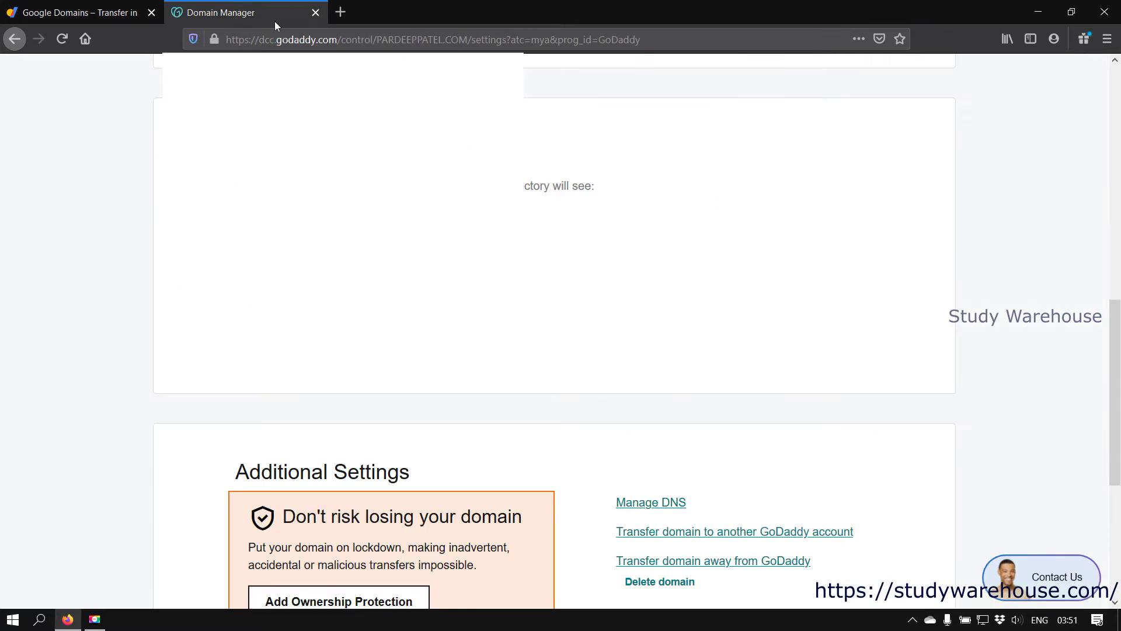
{"action": "scroll", "coordinate": [675, 295], "scroll_direction": "down", "scroll_amount": 4}
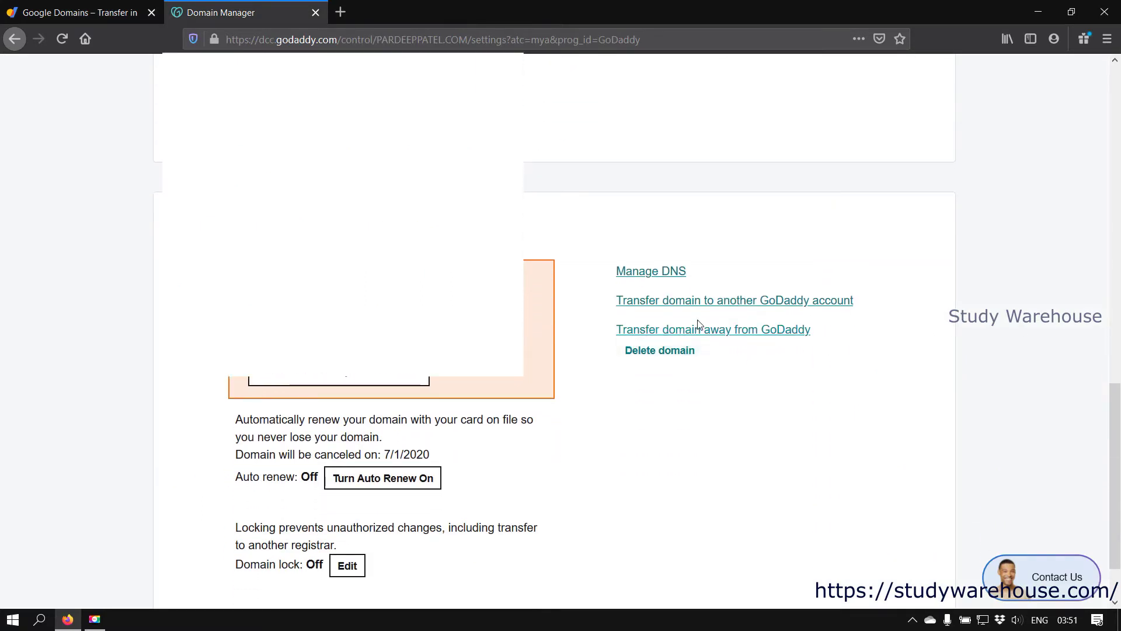
{"action": "left_click", "coordinate": [758, 330]}
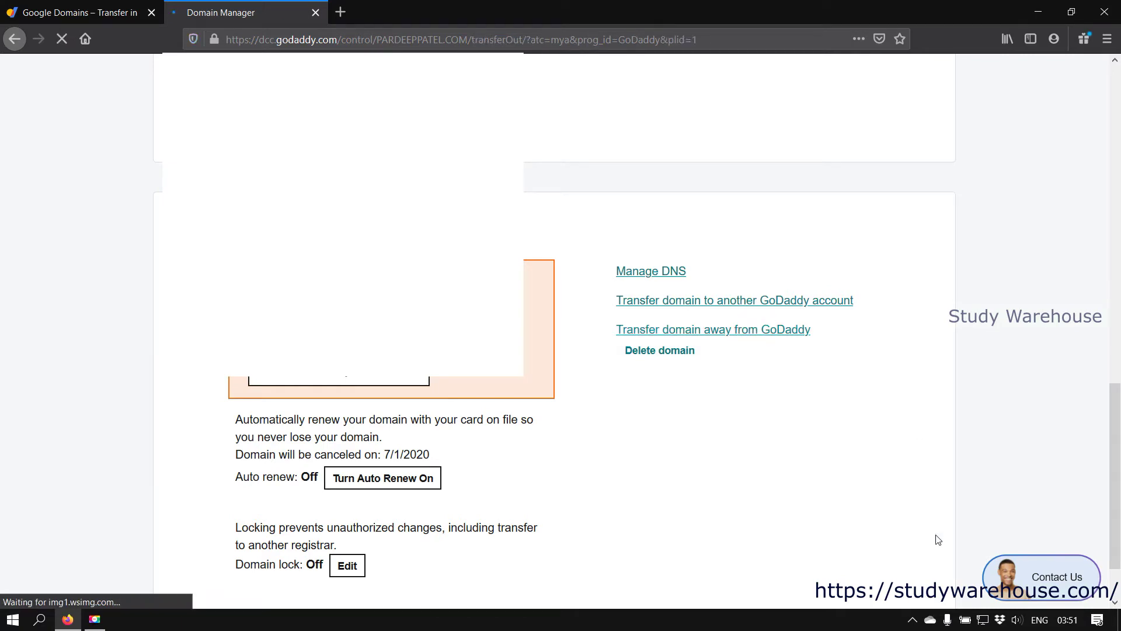
{"action": "scroll", "coordinate": [849, 482], "scroll_direction": "down", "scroll_amount": 3}
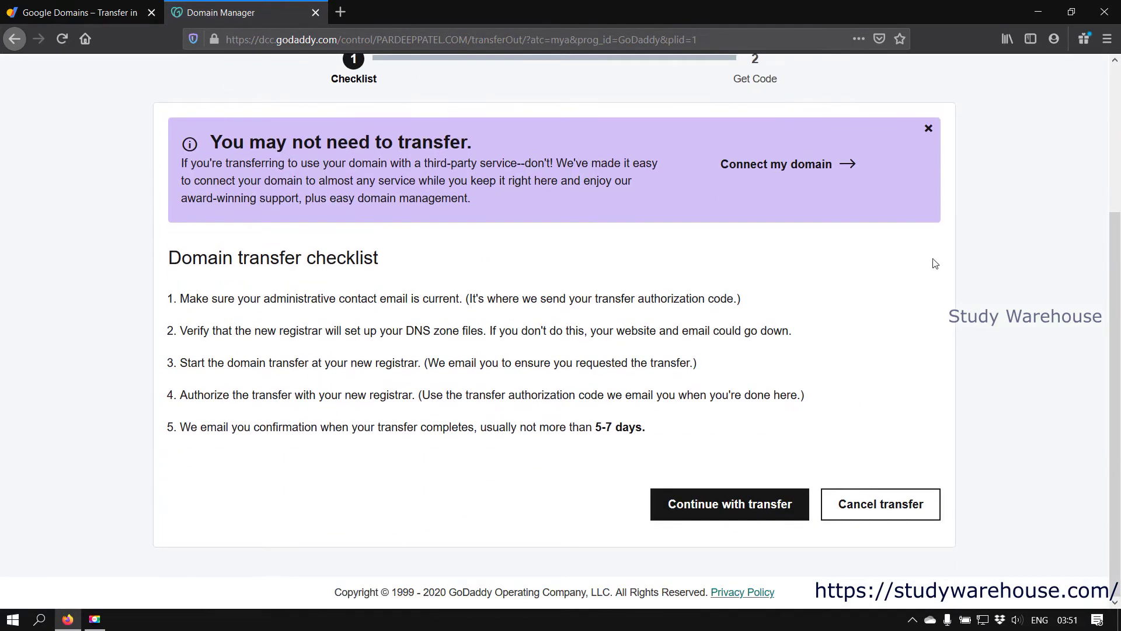
{"action": "scroll", "coordinate": [904, 230], "scroll_direction": "up", "scroll_amount": 2}
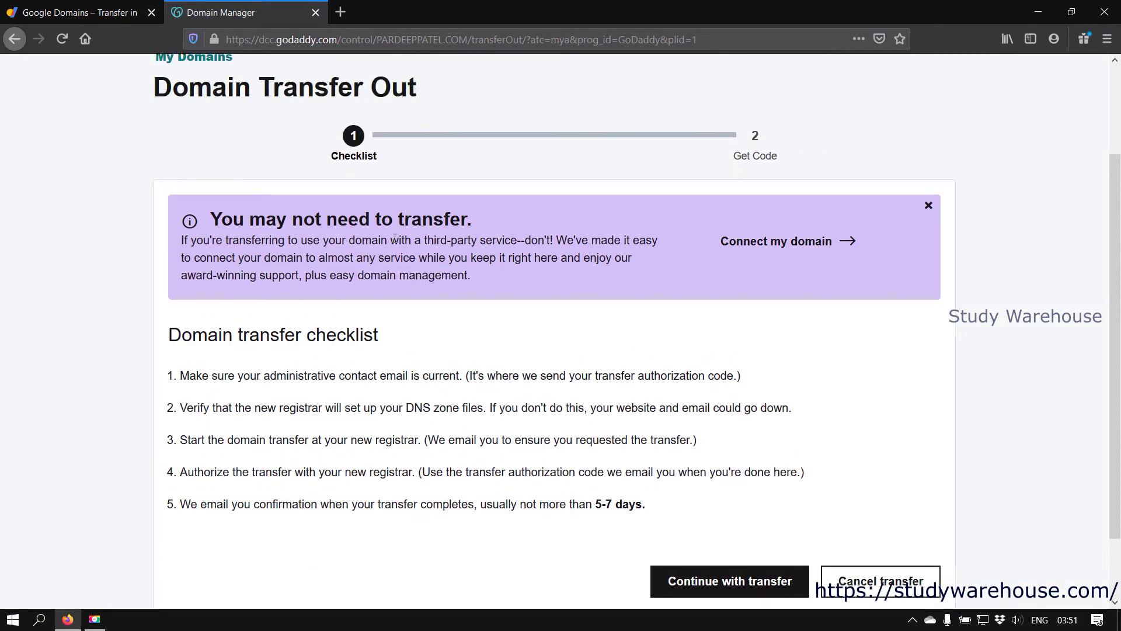
{"action": "scroll", "coordinate": [559, 268], "scroll_direction": "down", "scroll_amount": 2}
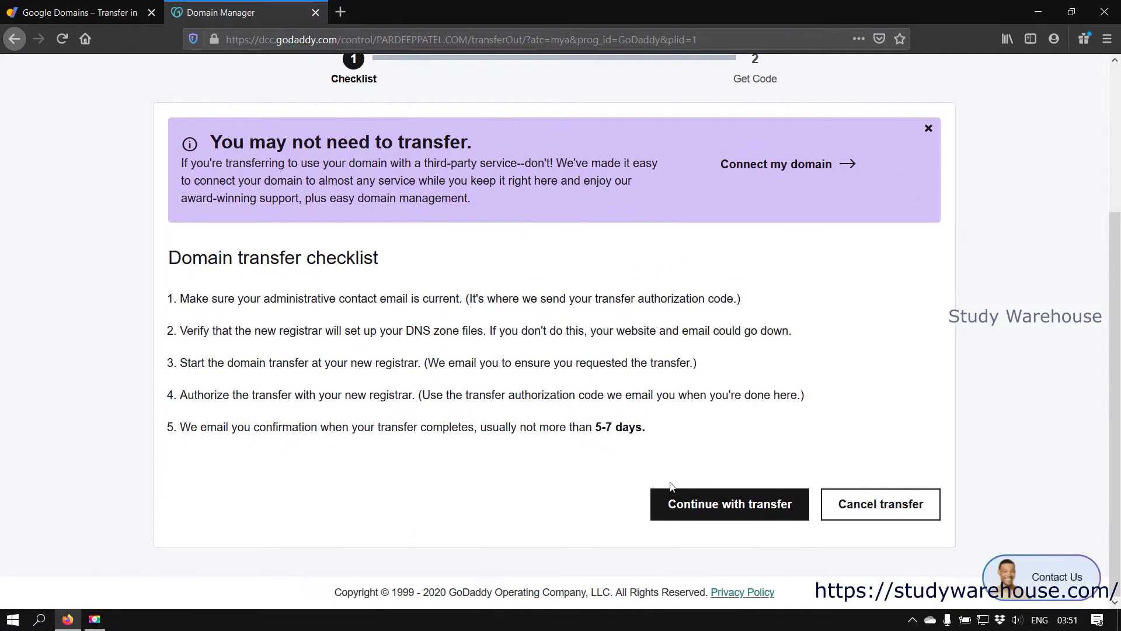
{"action": "left_click", "coordinate": [726, 507]}
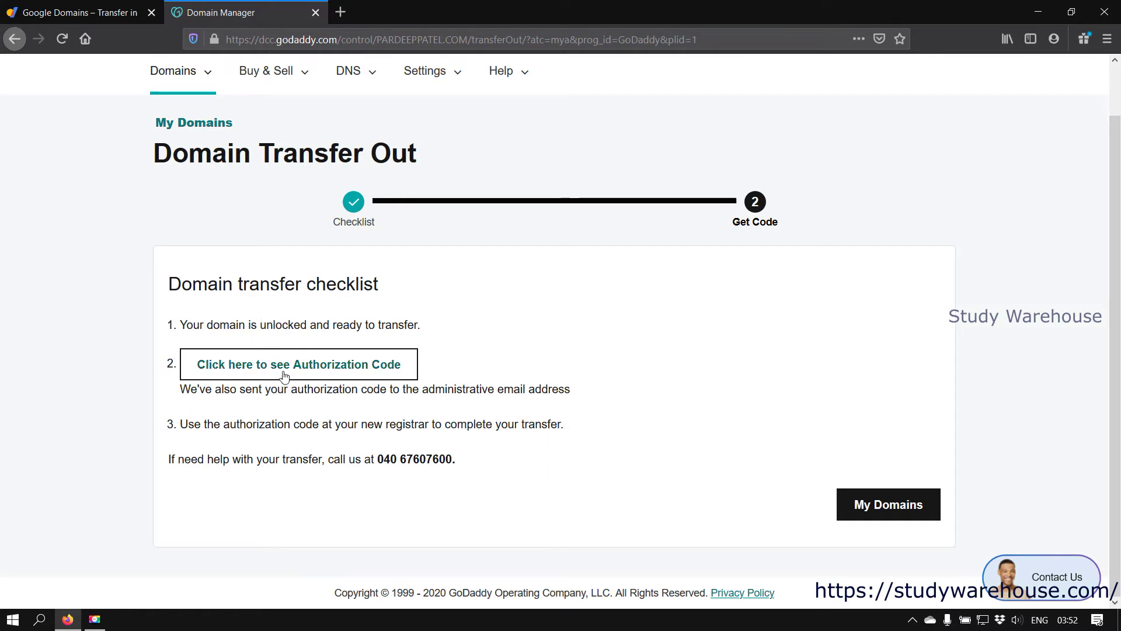
{"action": "left_click", "coordinate": [315, 367]}
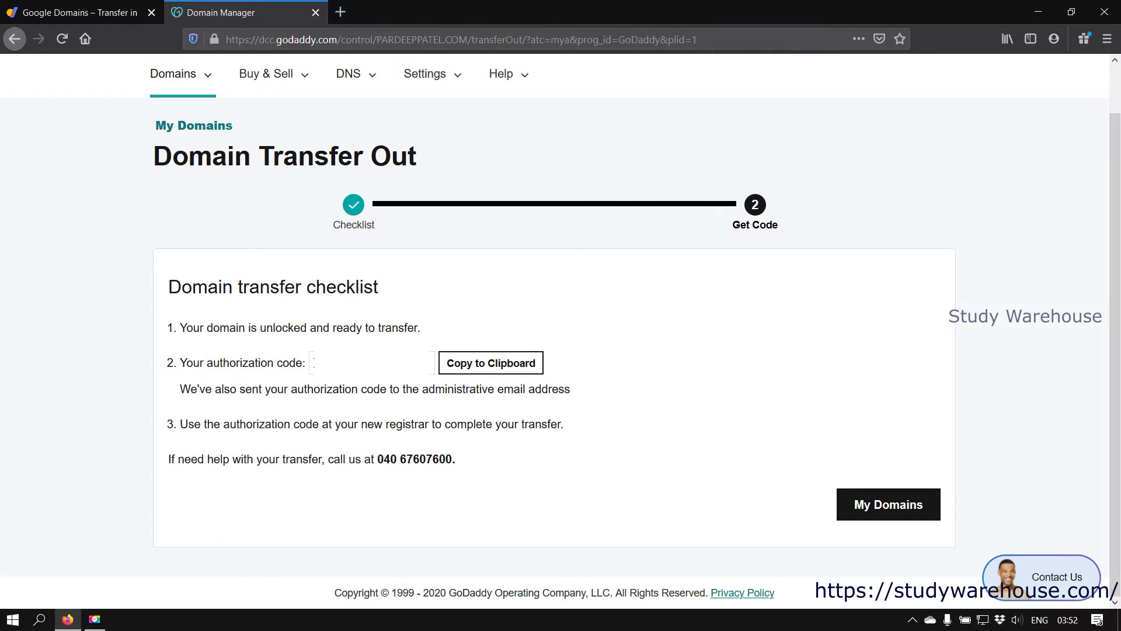
{"action": "left_click", "coordinate": [467, 365]}
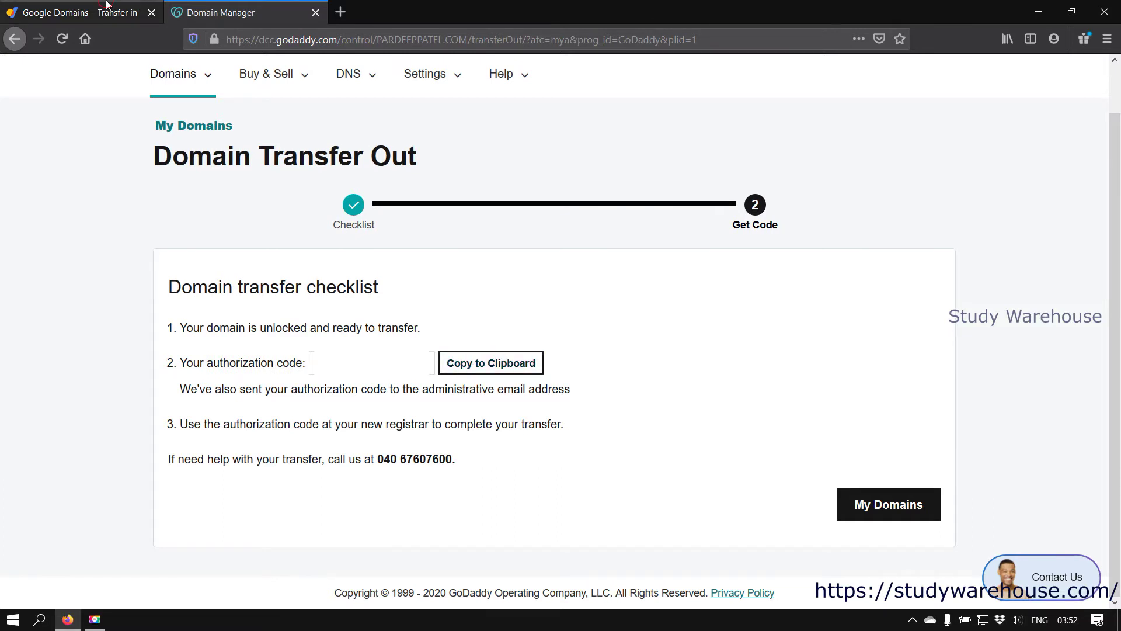
Paste the authorisation code into the Google Domains transfer form, try to continue, and reload the page to refresh the lock status.
{"action": "left_click", "coordinate": [81, 12]}
{"action": "left_click", "coordinate": [228, 369]}
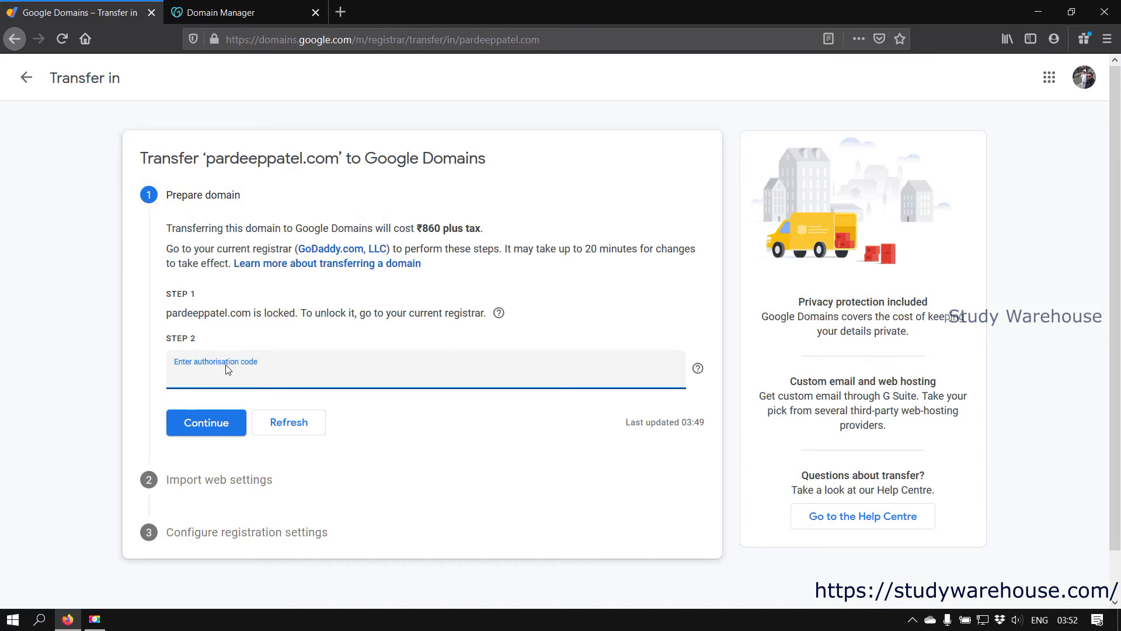
{"action": "key", "text": "ctrl+v"}
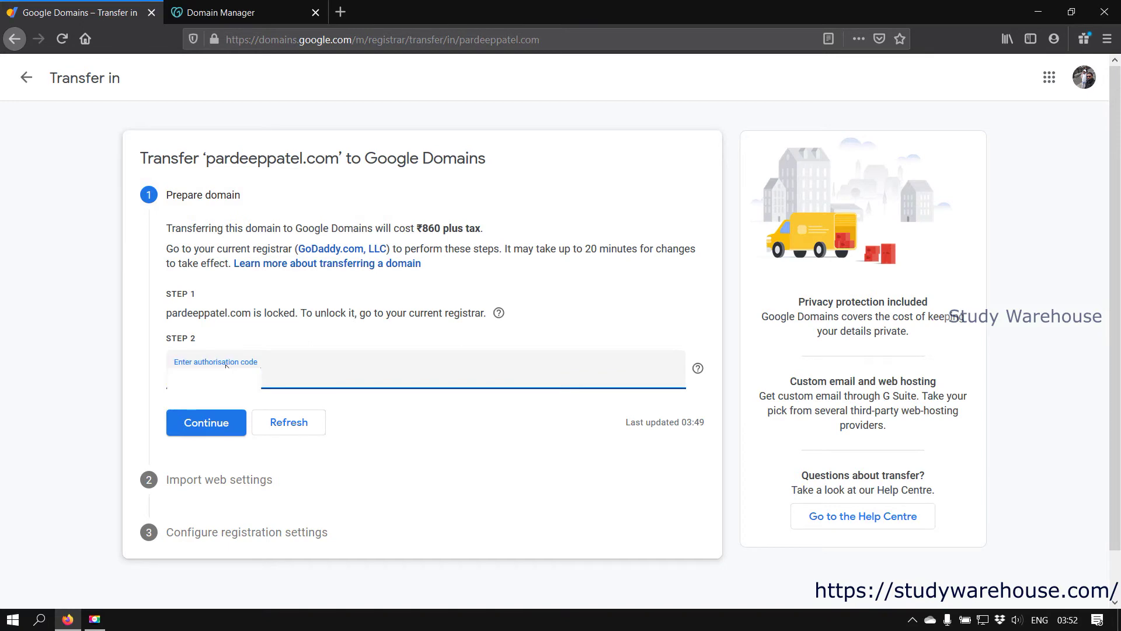
{"action": "left_click", "coordinate": [217, 429]}
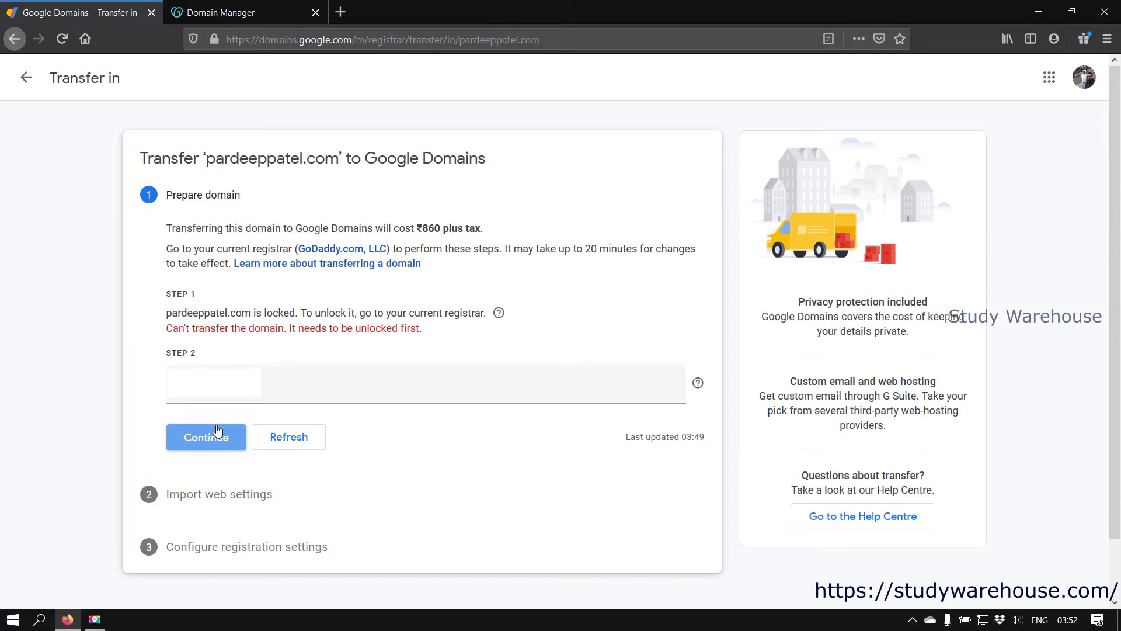
{"action": "left_click", "coordinate": [63, 40]}
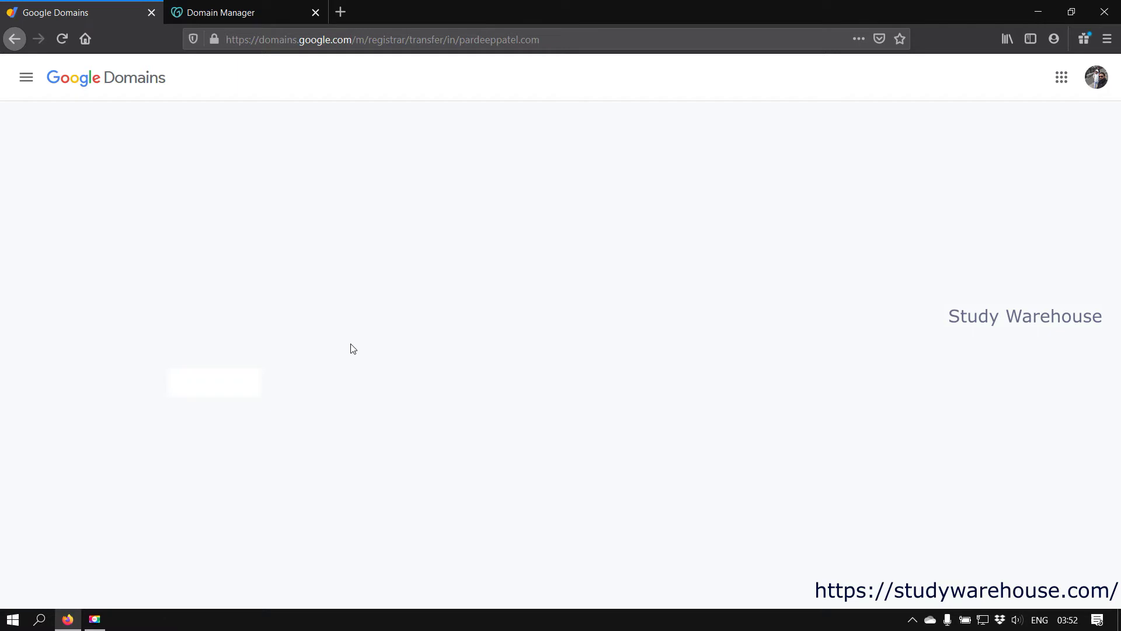
Reload the Google Domains transfer form, enter the domain's authorisation code and continue to the web settings import.
{"action": "left_click", "coordinate": [68, 39]}
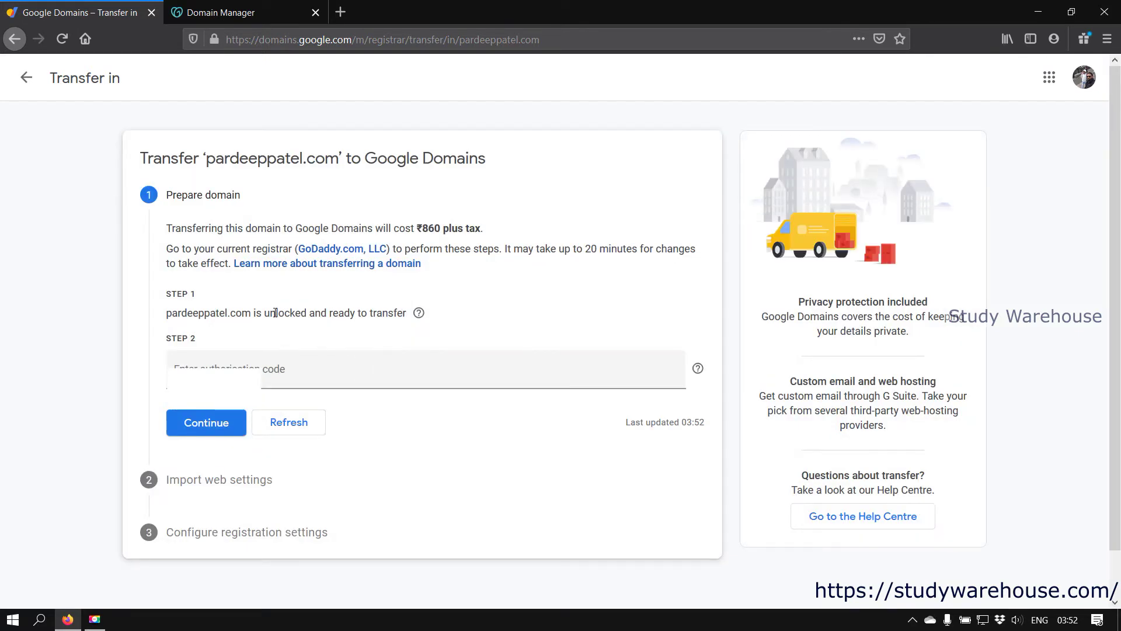
{"action": "left_click", "coordinate": [233, 373]}
{"action": "left_click", "coordinate": [209, 423]}
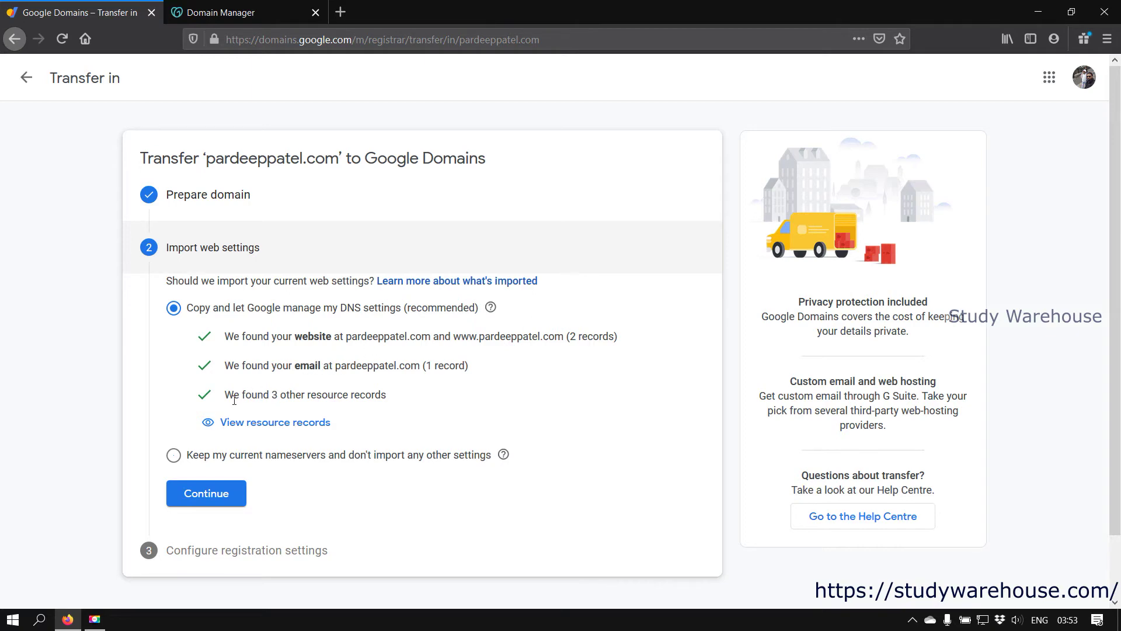
Review the custom resource records and continue with 'Copy and let Google manage my DNS settings'.
{"action": "left_click", "coordinate": [294, 428]}
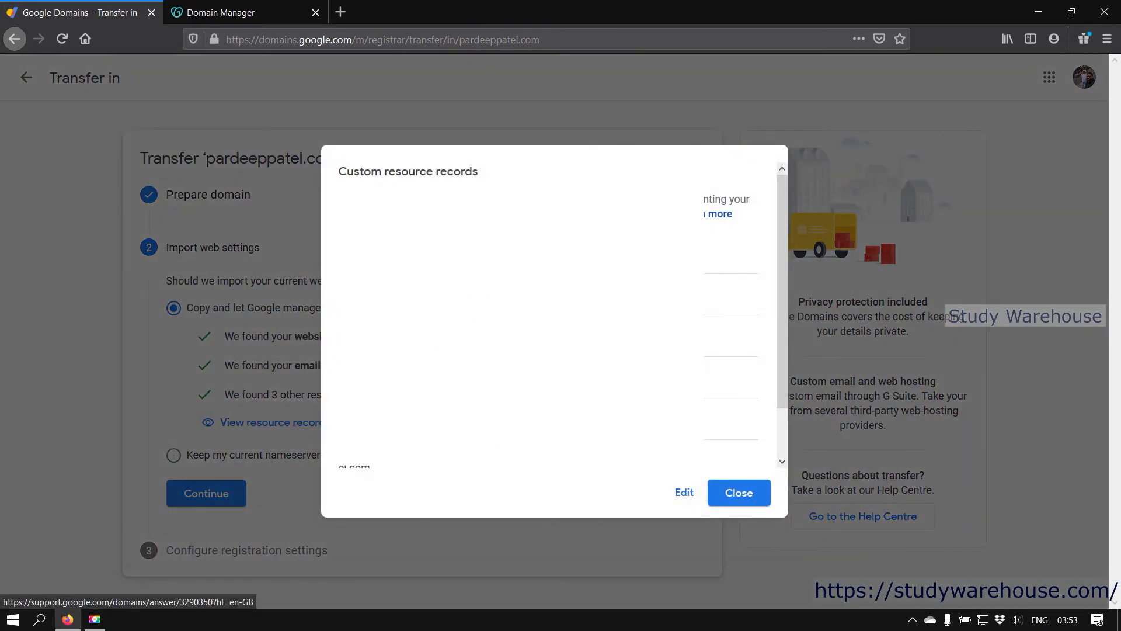
{"action": "scroll", "coordinate": [549, 315], "scroll_direction": "down", "scroll_amount": 2}
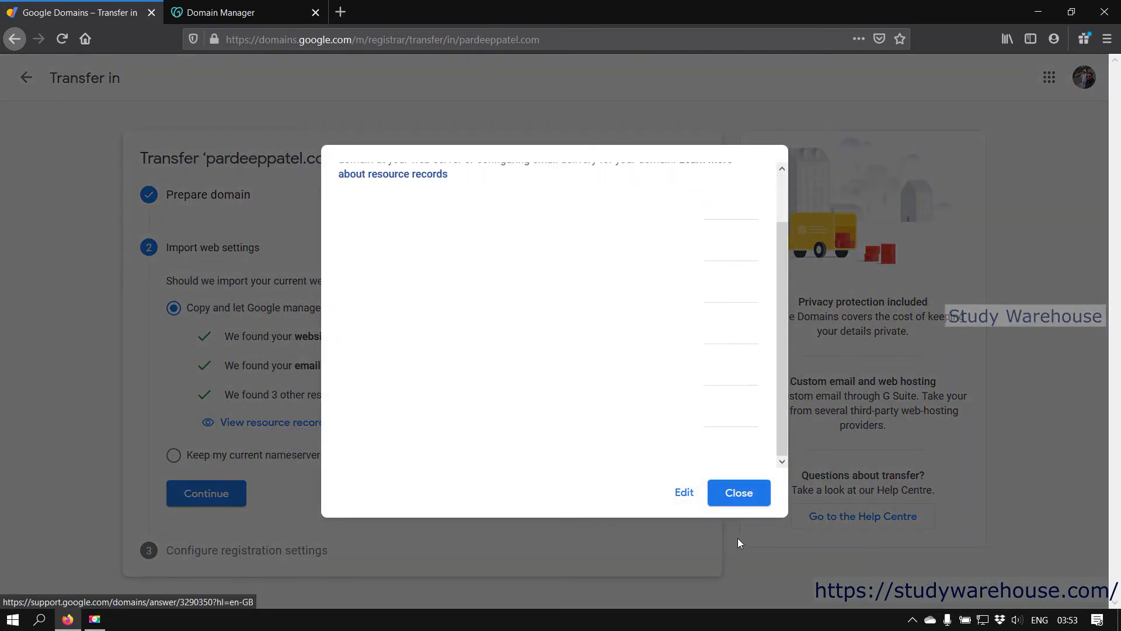
{"action": "scroll", "coordinate": [549, 316], "scroll_direction": "up", "scroll_amount": 2}
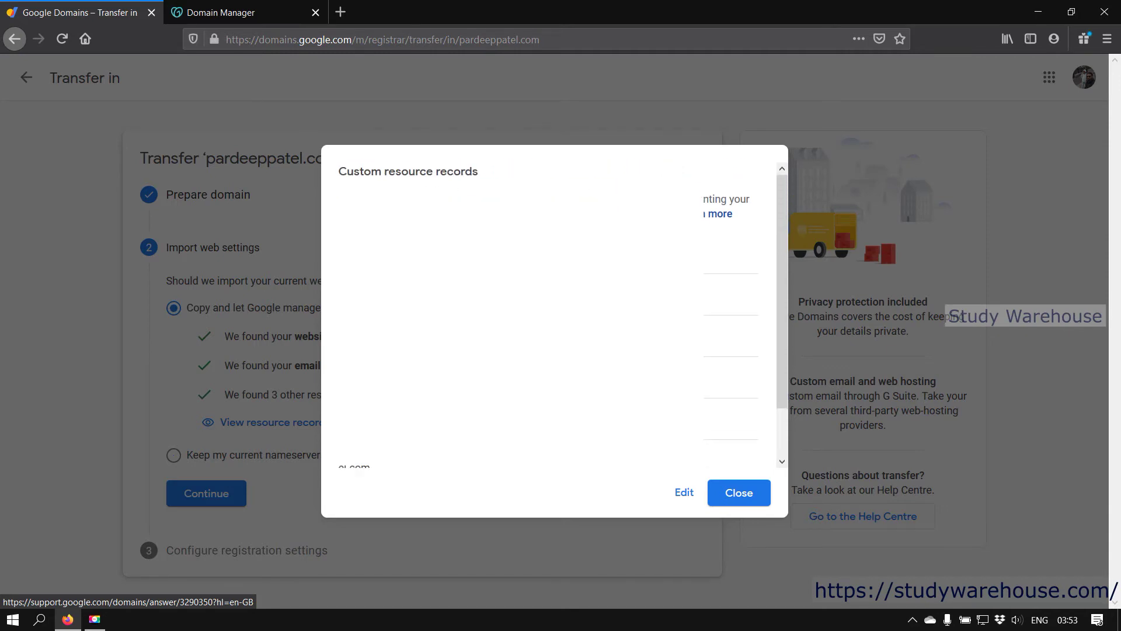
{"action": "left_click", "coordinate": [739, 493]}
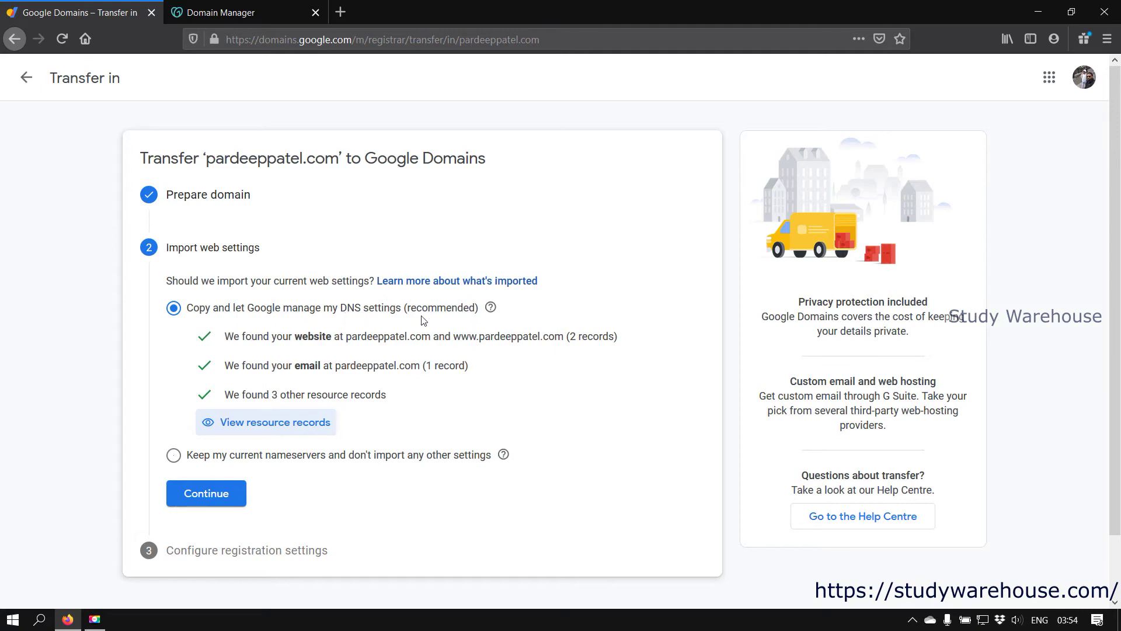
{"action": "left_click", "coordinate": [218, 493]}
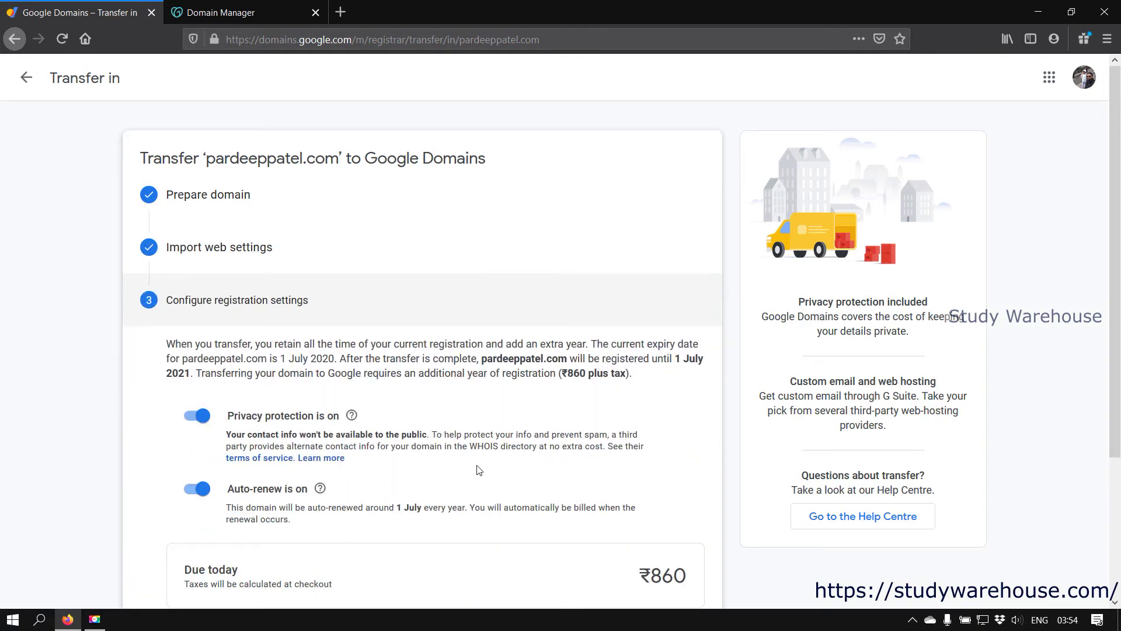
Keep privacy protection and auto-renew on in the registration settings and proceed to checkout.
{"action": "scroll", "coordinate": [351, 396], "scroll_direction": "down", "scroll_amount": 1}
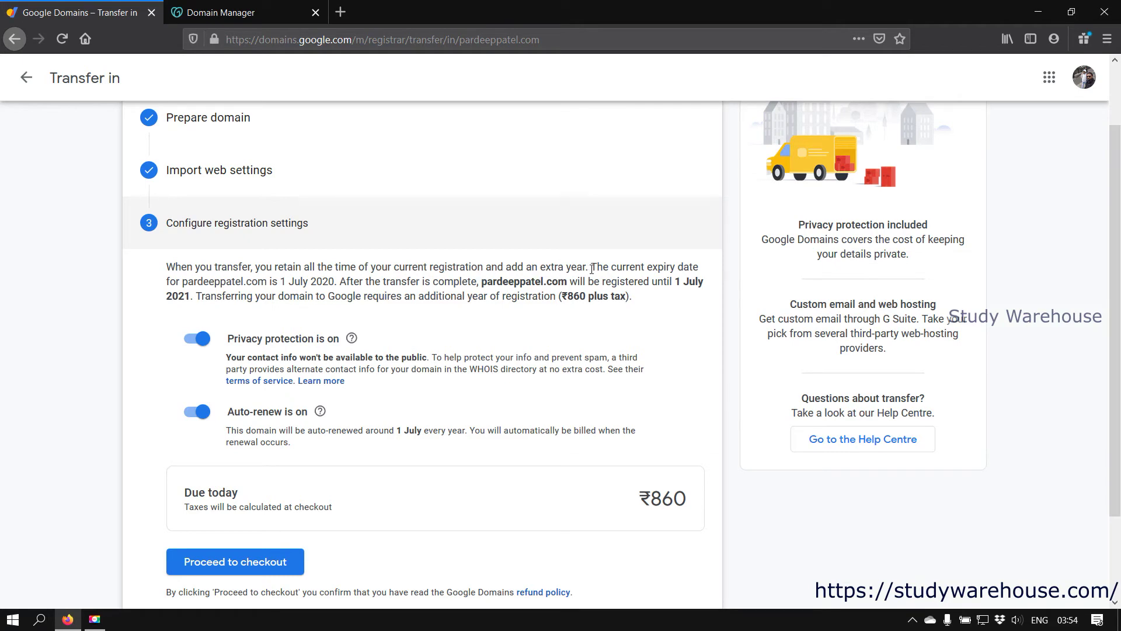
{"action": "left_click", "coordinate": [233, 12]}
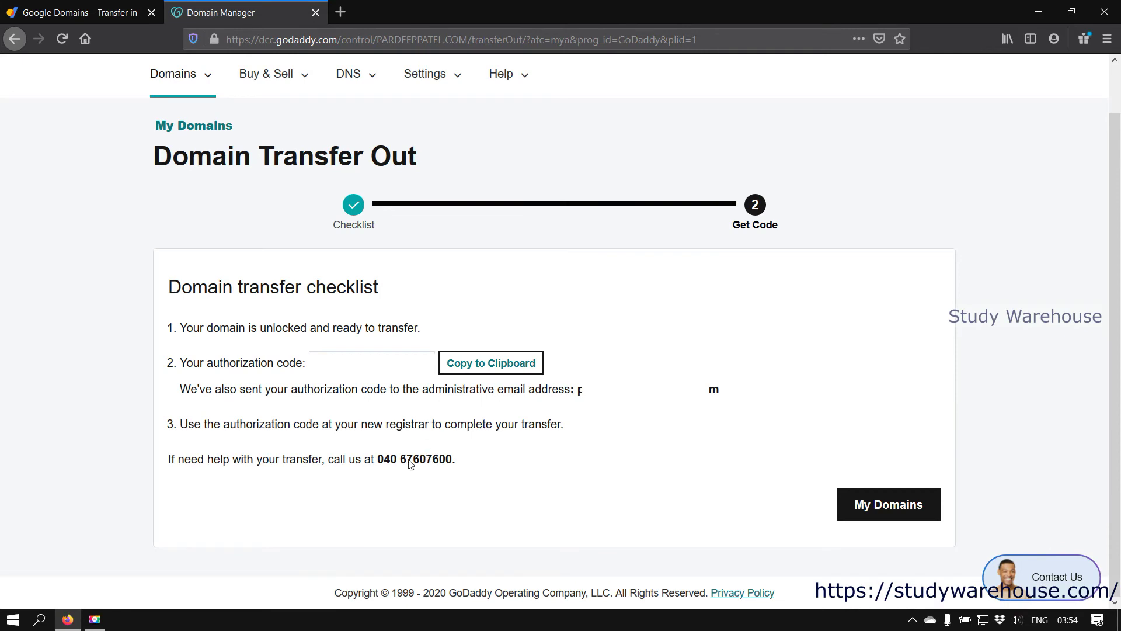
{"action": "left_click", "coordinate": [42, 5]}
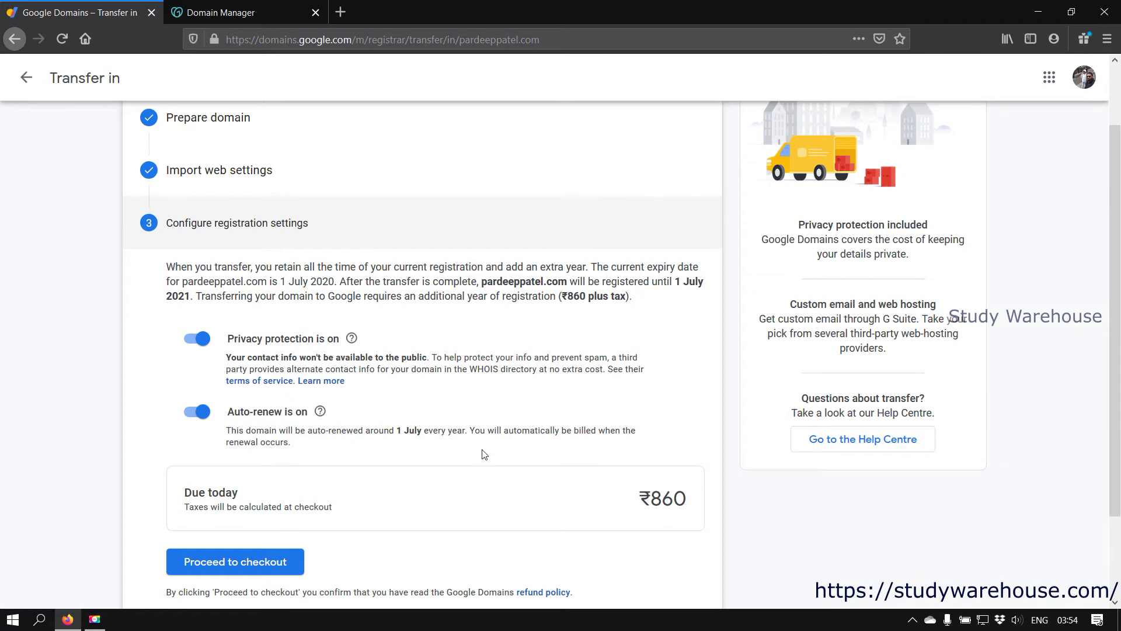
{"action": "scroll", "coordinate": [483, 453], "scroll_direction": "down", "scroll_amount": 3}
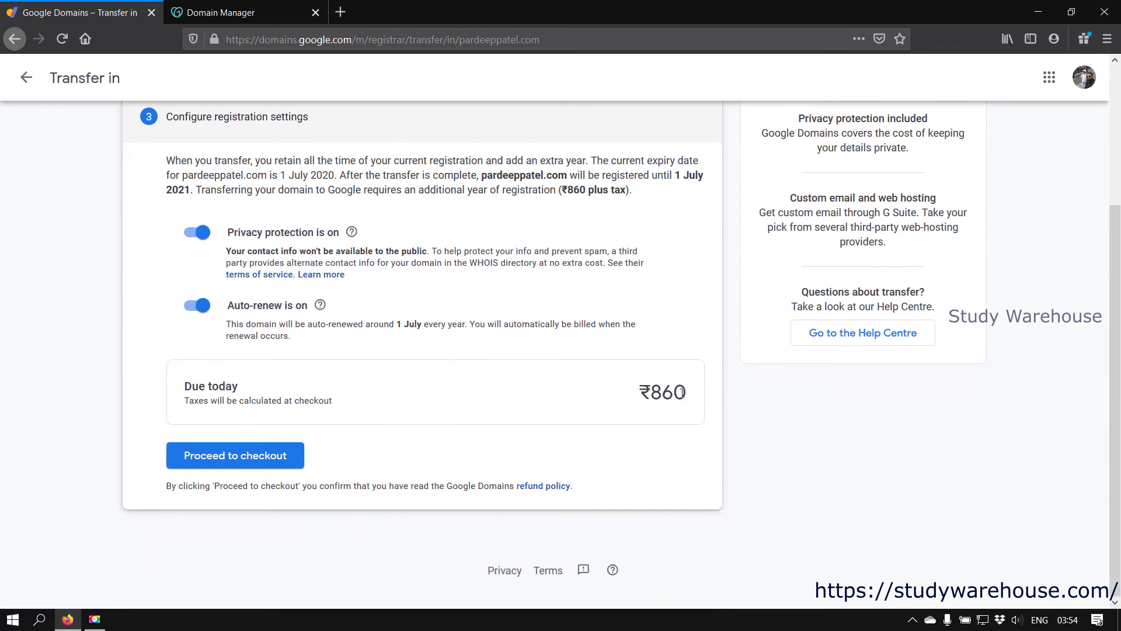
{"action": "left_click", "coordinate": [260, 456]}
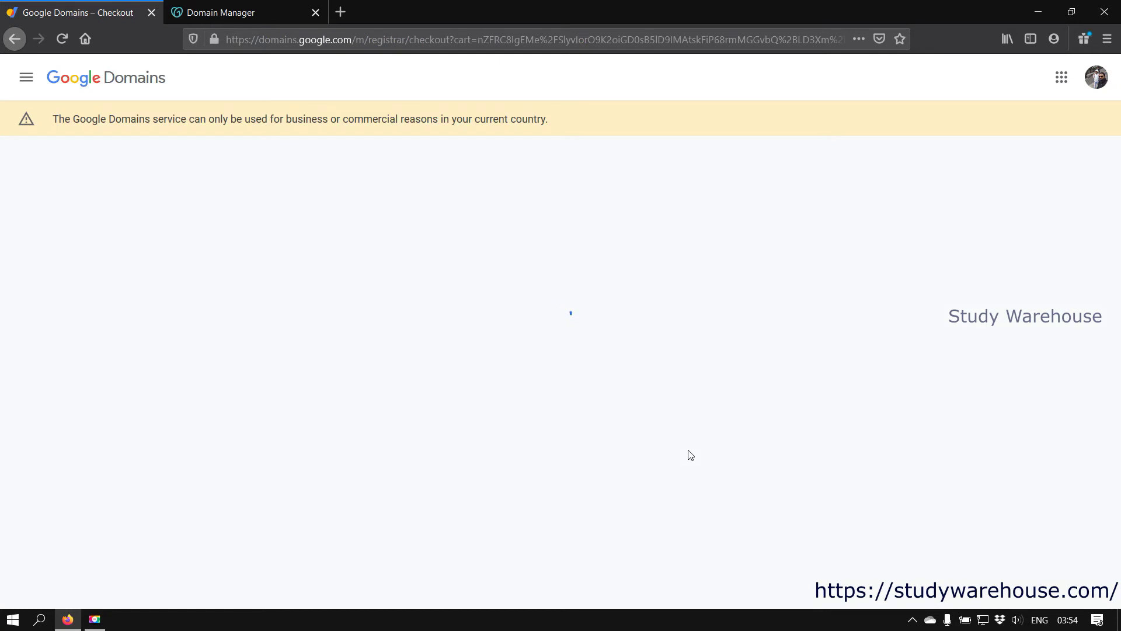
Review the price, GST and total of the domain transfer and buy it.
{"action": "scroll", "coordinate": [793, 371], "scroll_direction": "down", "scroll_amount": 3}
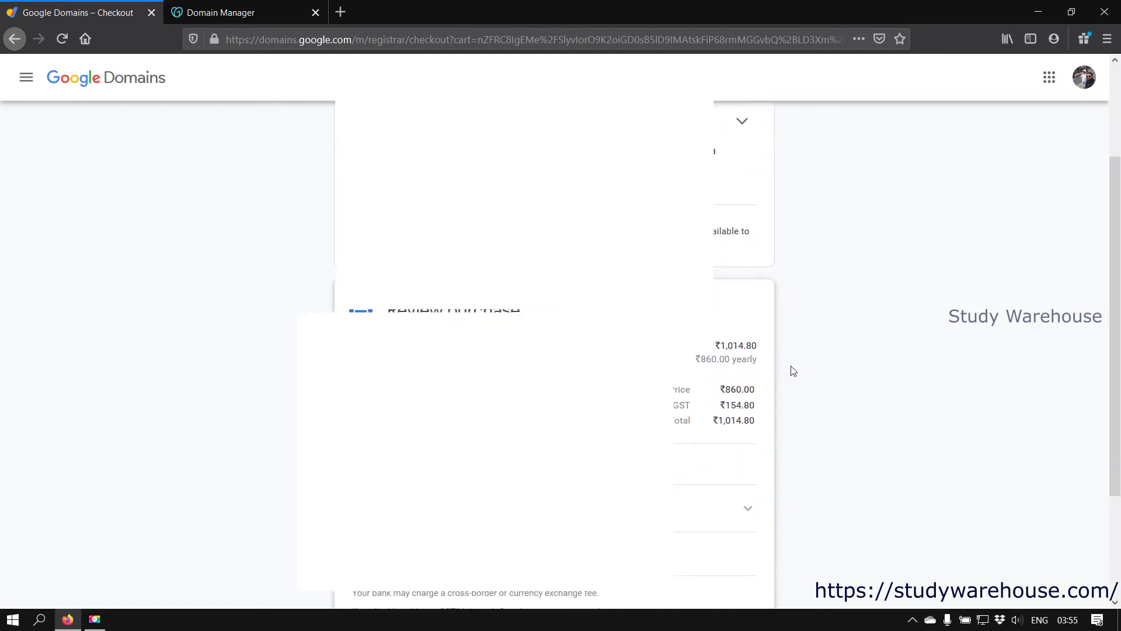
{"action": "scroll", "coordinate": [793, 371], "scroll_direction": "down", "scroll_amount": 5}
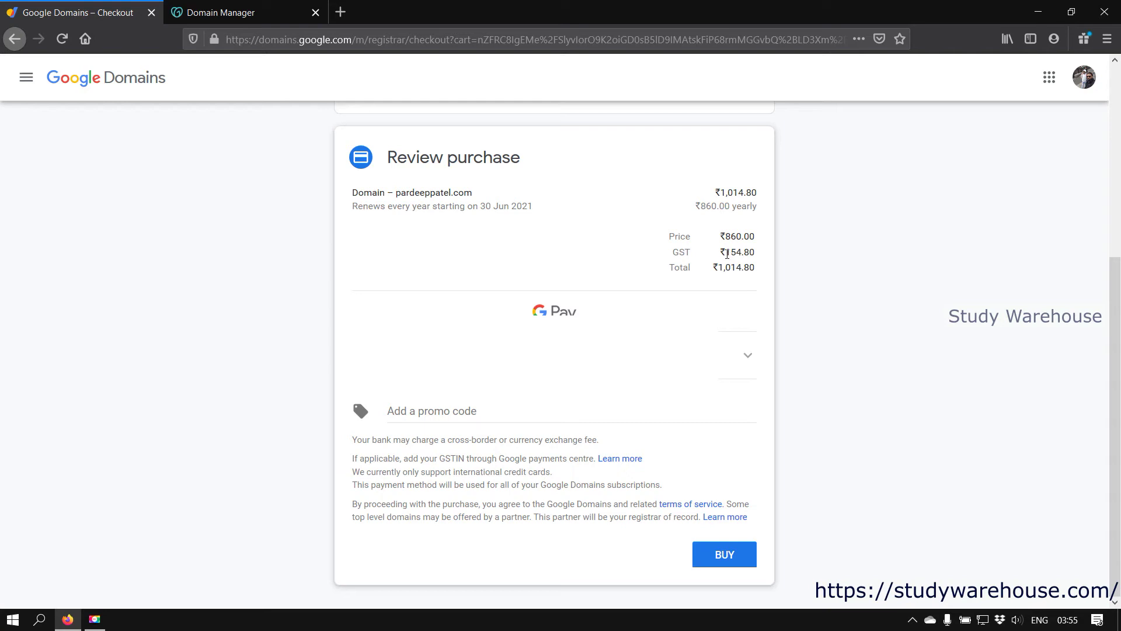
{"action": "left_click_drag", "start_coordinate": [728, 250], "coordinate": [754, 271]}
{"action": "left_click", "coordinate": [730, 557]}
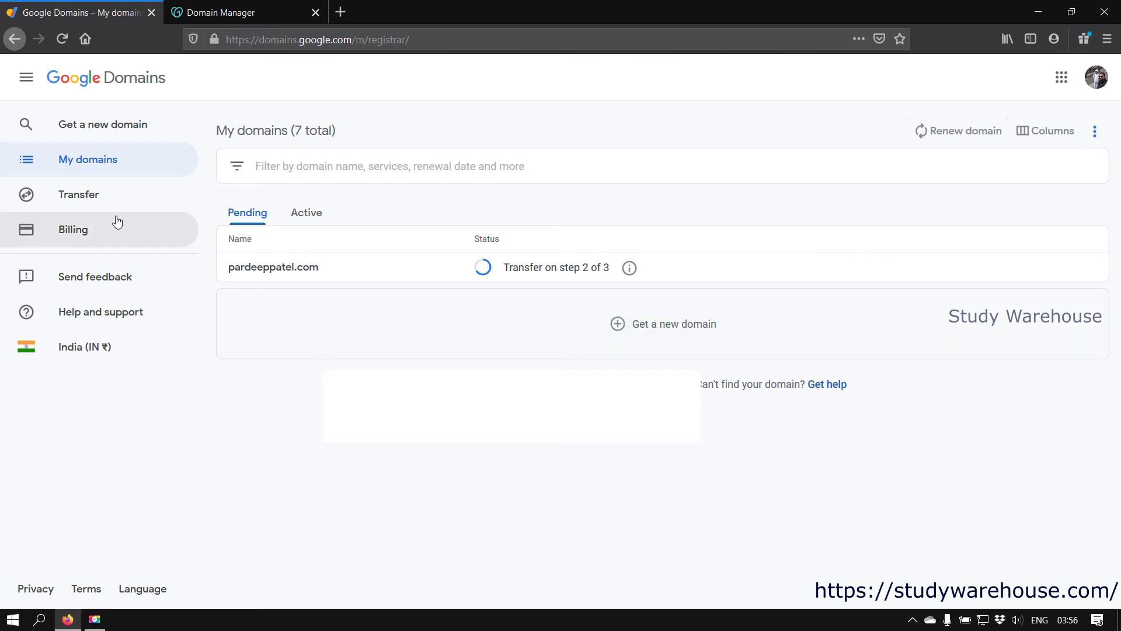
Start a new transfer into Google Domains for studywarehouse.com.
{"action": "left_click", "coordinate": [97, 196]}
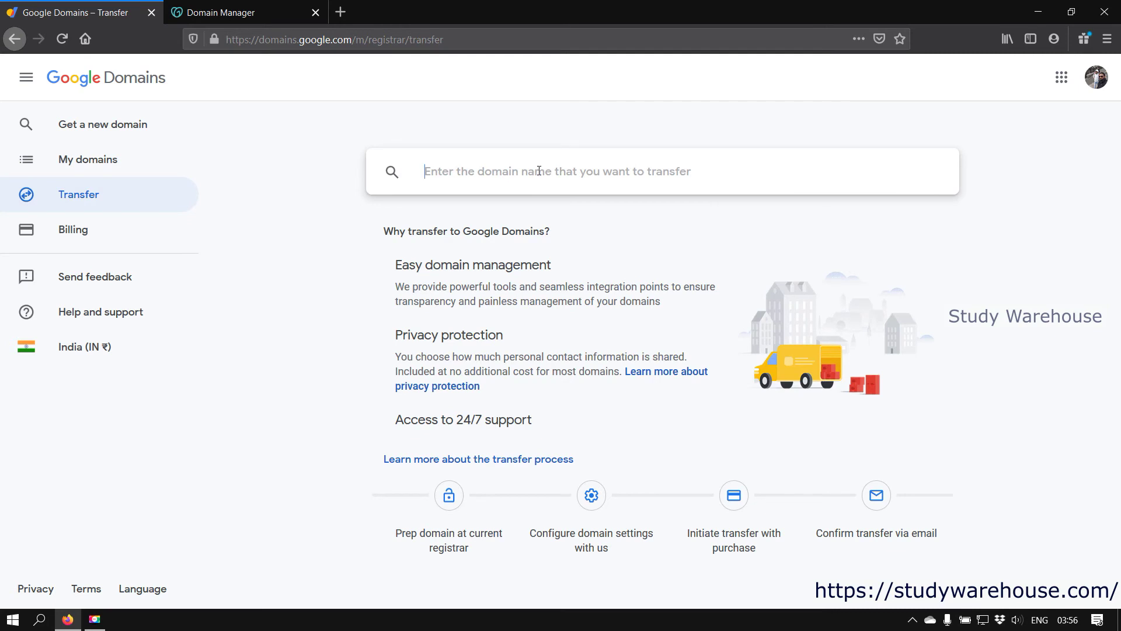
{"action": "type", "text": "study"}
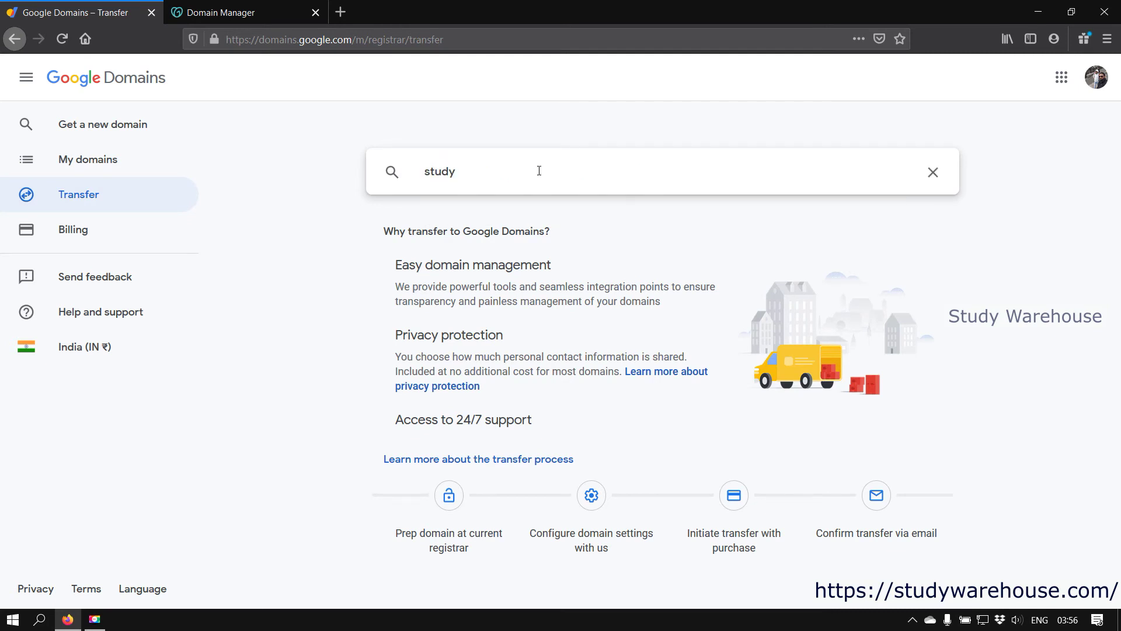
{"action": "type", "text": "warehouse.com"}
{"action": "key", "text": "Return"}
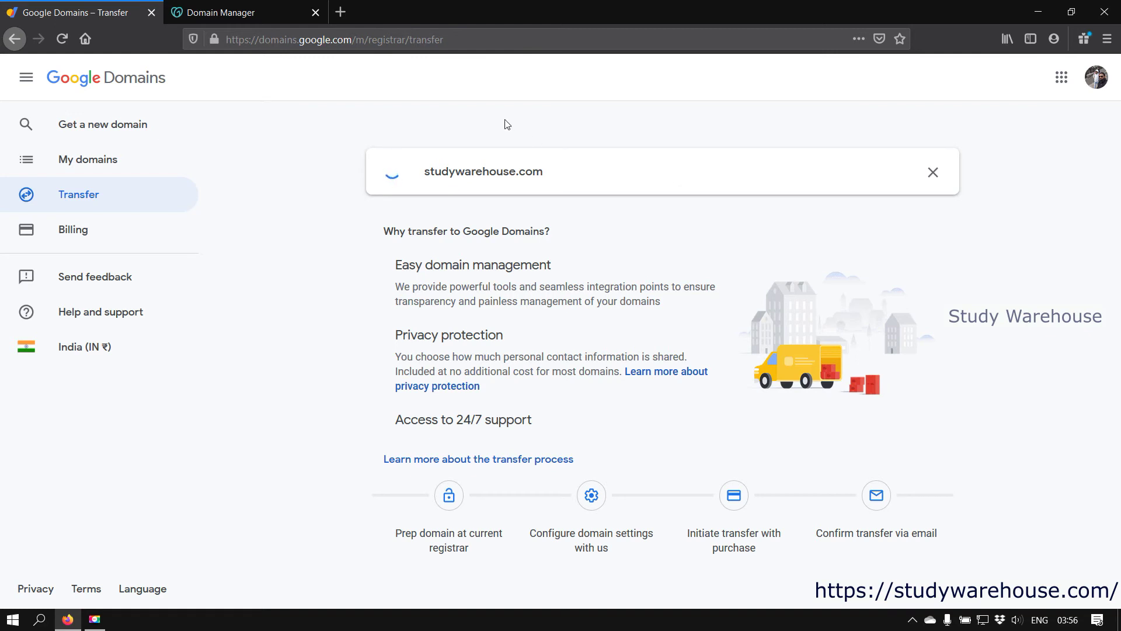
Switch to GoDaddy, return to the domain list and open the settings of studywarehouse.com.
{"action": "left_click", "coordinate": [253, 6]}
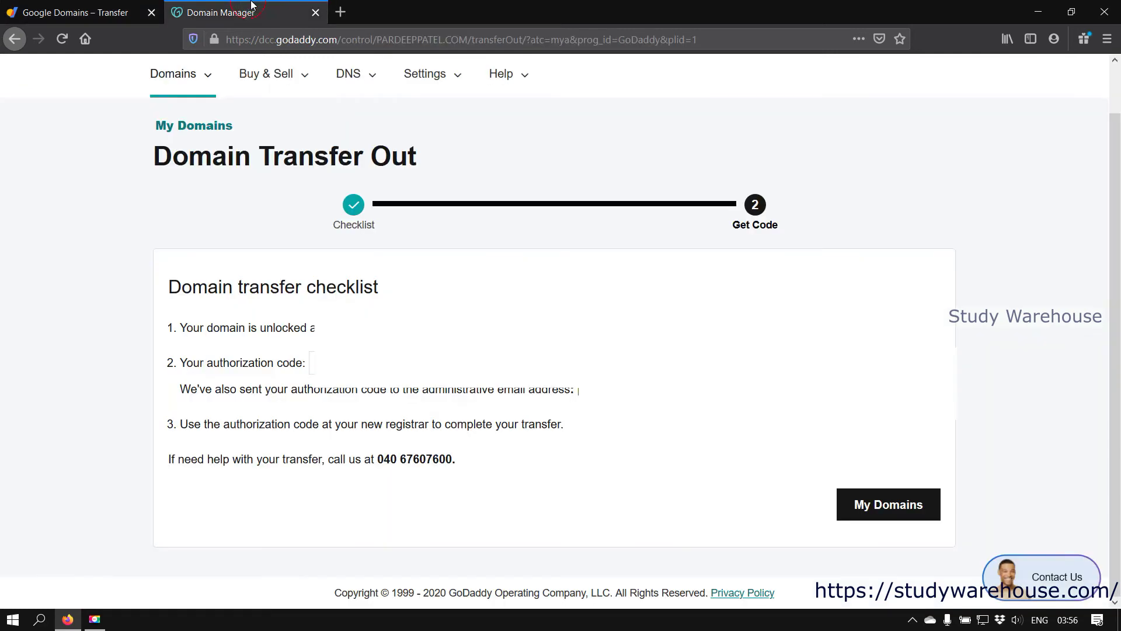
{"action": "left_click", "coordinate": [883, 504]}
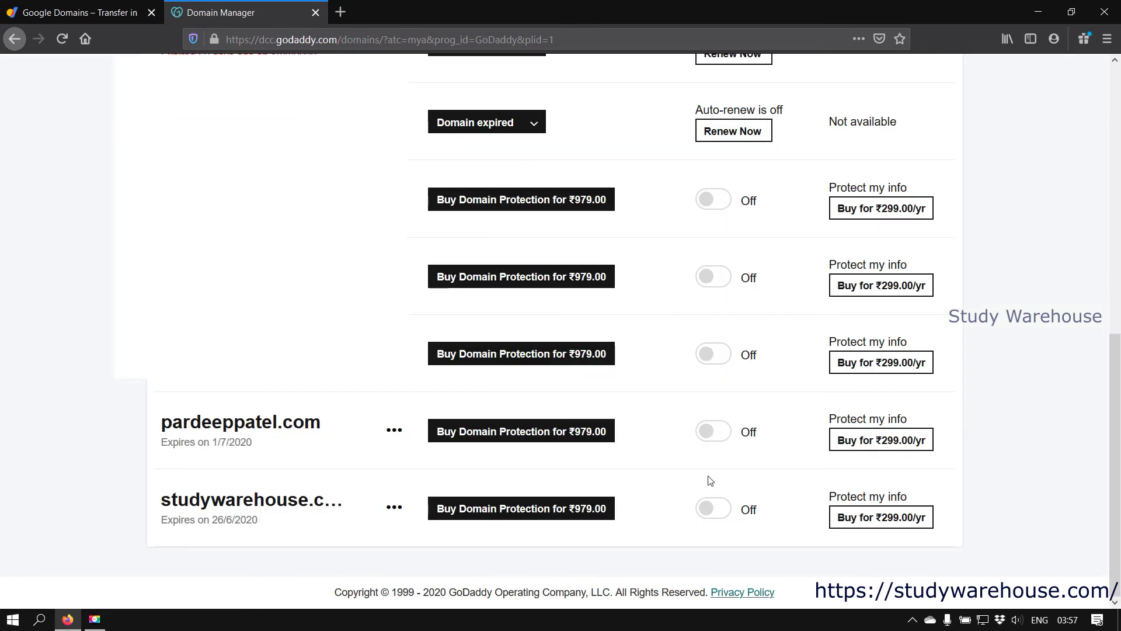
{"action": "left_click", "coordinate": [292, 502]}
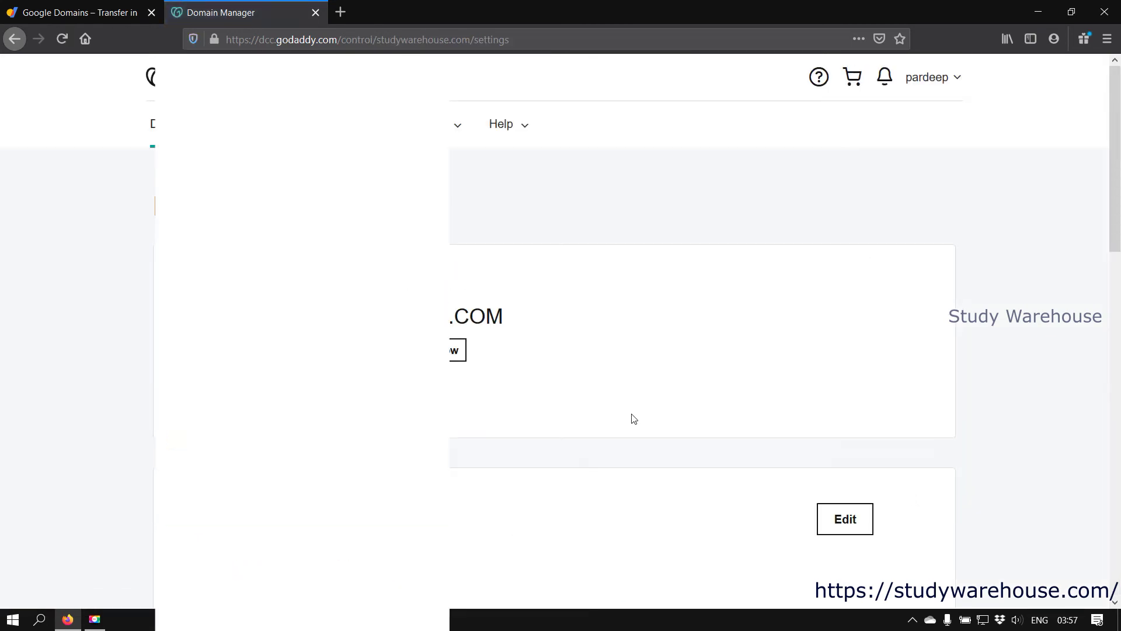
Turn off the domain lock in the Additional Settings of studywarehouse.com.
{"action": "scroll", "coordinate": [634, 418], "scroll_direction": "down", "scroll_amount": 10}
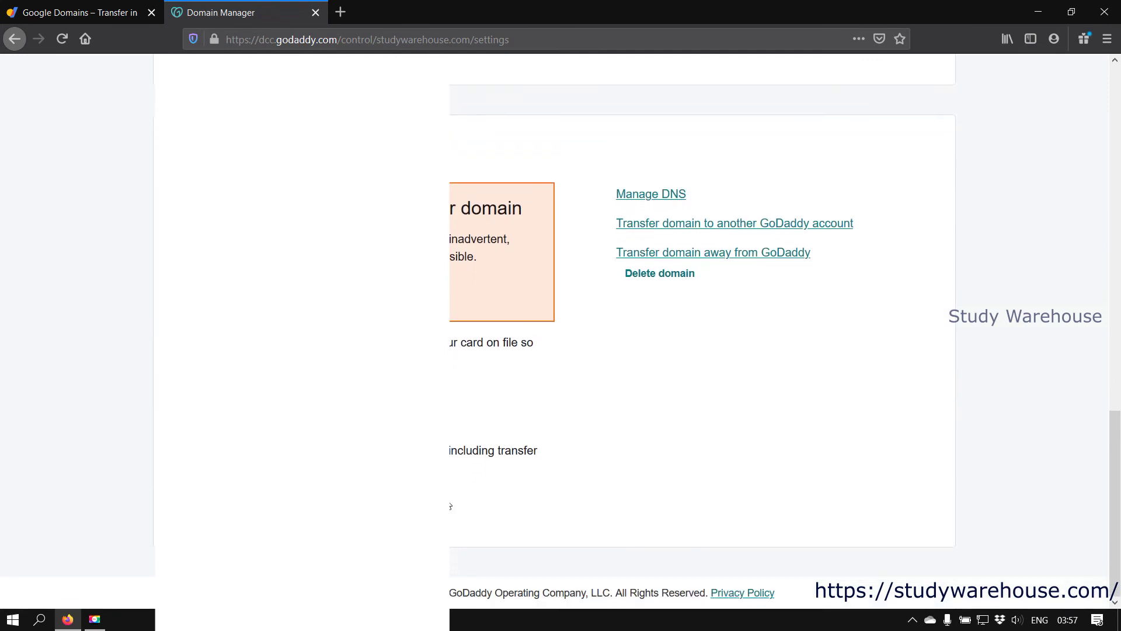
{"action": "left_click", "coordinate": [347, 490]}
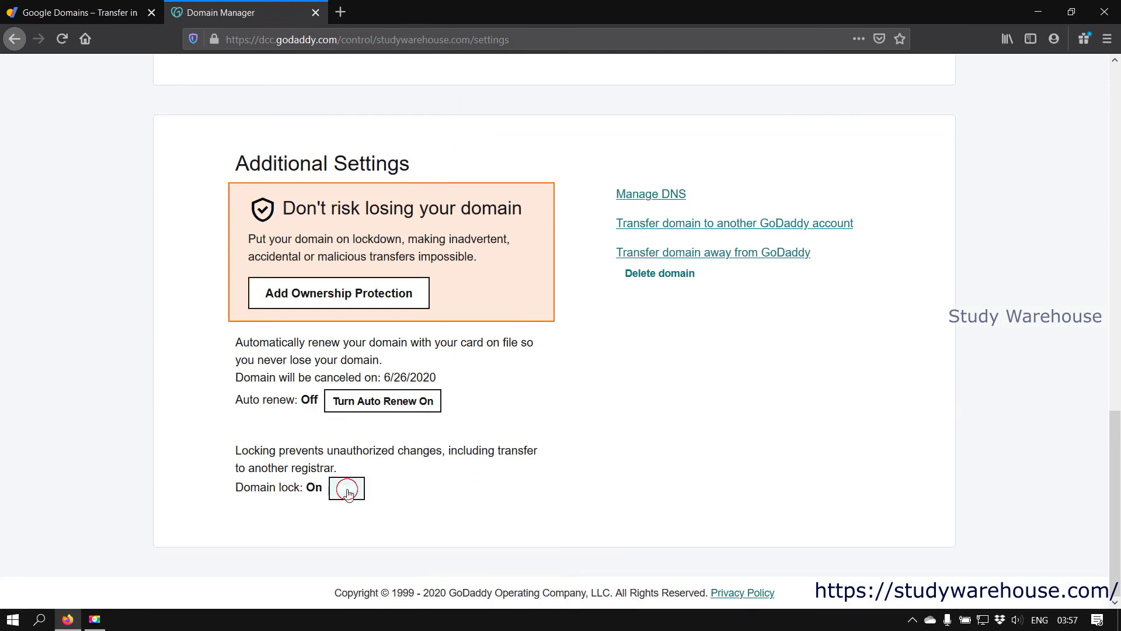
{"action": "left_click", "coordinate": [342, 491]}
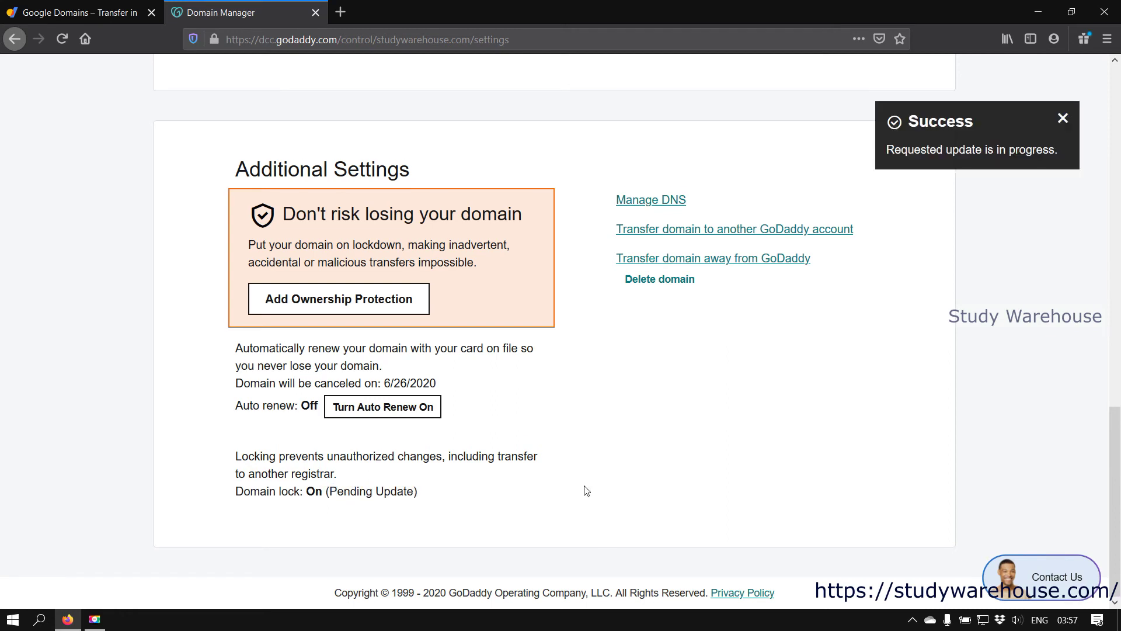
Refresh the studywarehouse.com transfer form in Google Domains and reload its GoDaddy settings to check the lock status on both sites.
{"action": "left_click", "coordinate": [82, 12]}
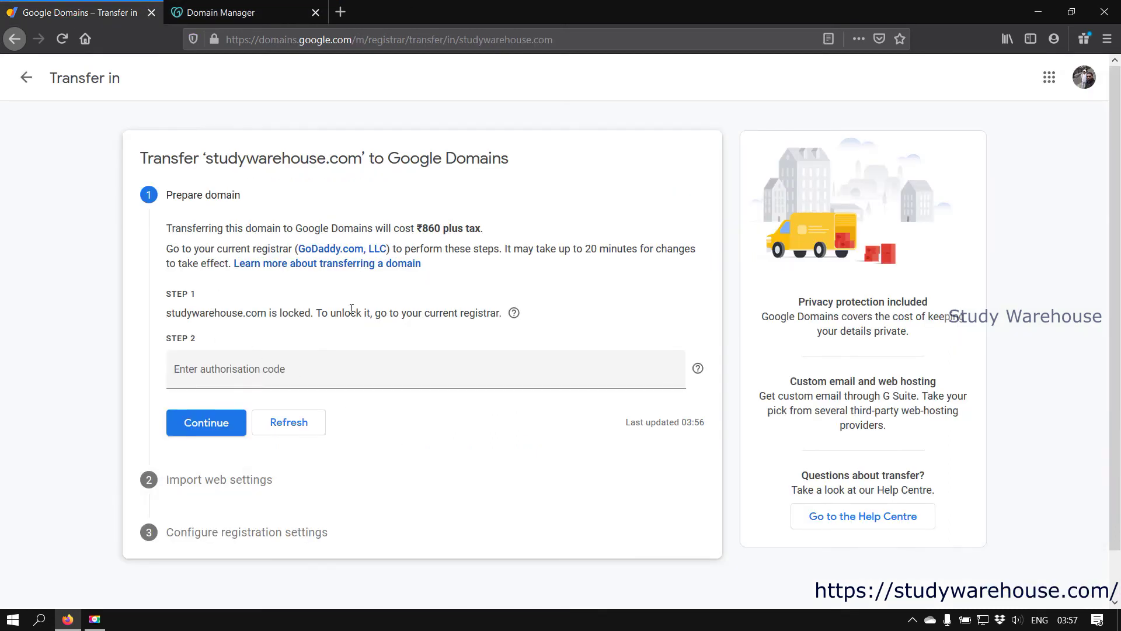
{"action": "left_click", "coordinate": [285, 429]}
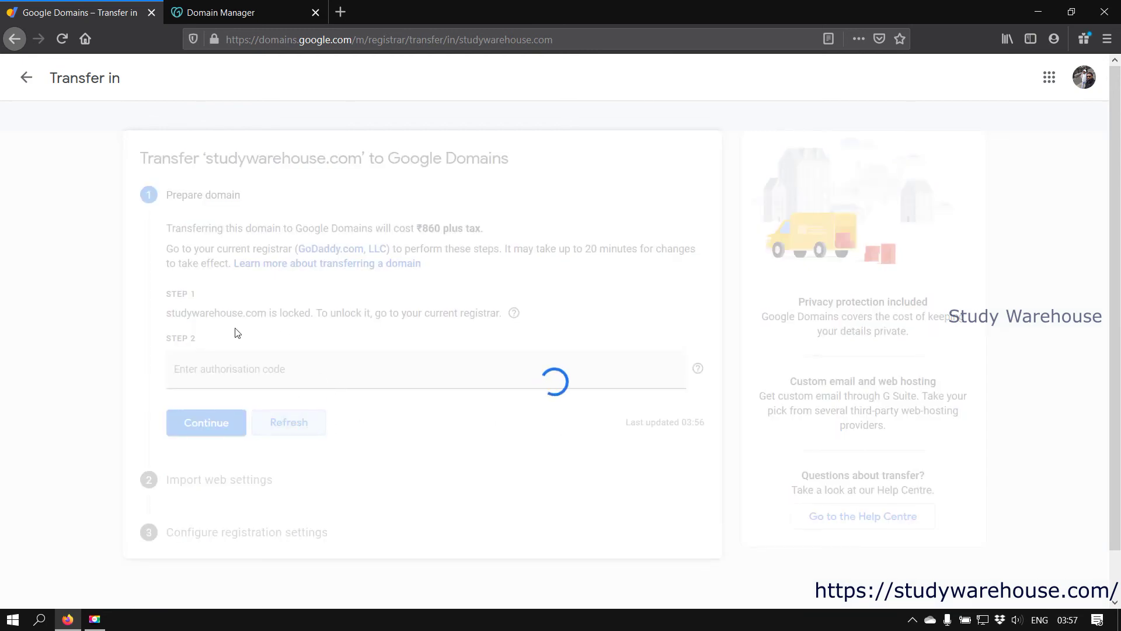
{"action": "left_click", "coordinate": [63, 39]}
{"action": "left_click", "coordinate": [233, 13]}
{"action": "left_click", "coordinate": [514, 40]}
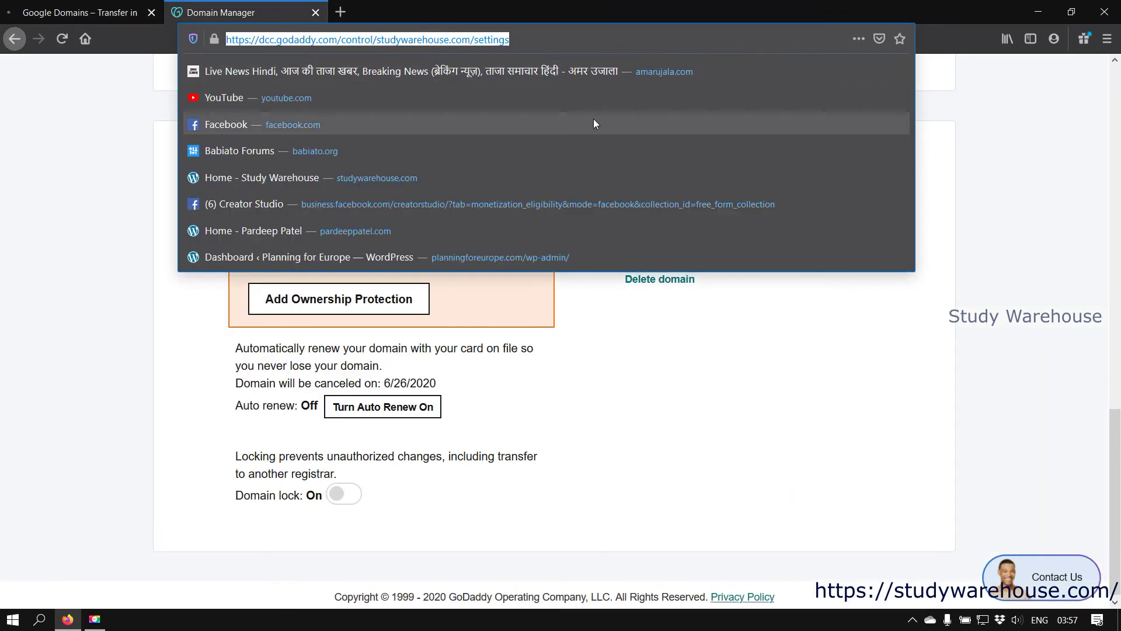
{"action": "key", "text": "Return"}
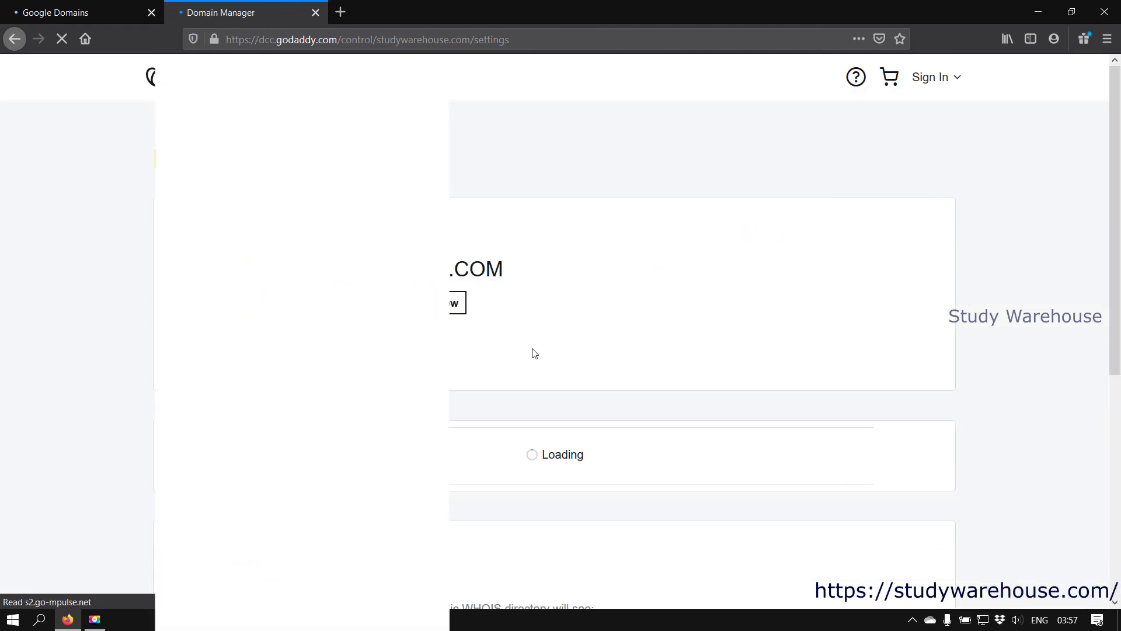
{"action": "scroll", "coordinate": [607, 357], "scroll_direction": "down", "scroll_amount": 10}
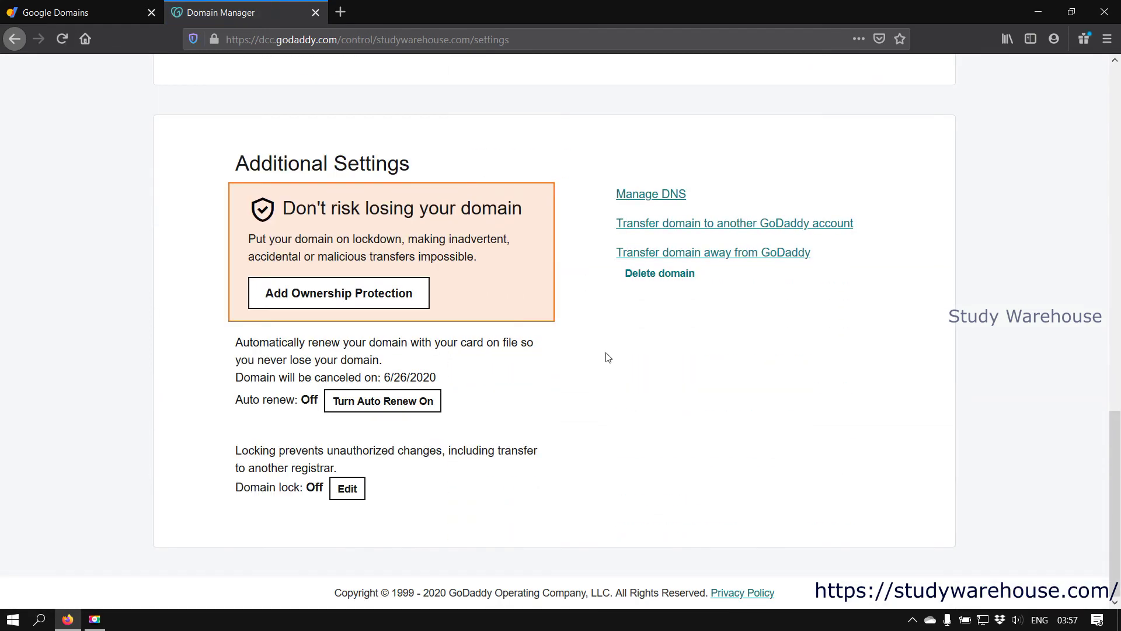
{"action": "left_click", "coordinate": [41, 9]}
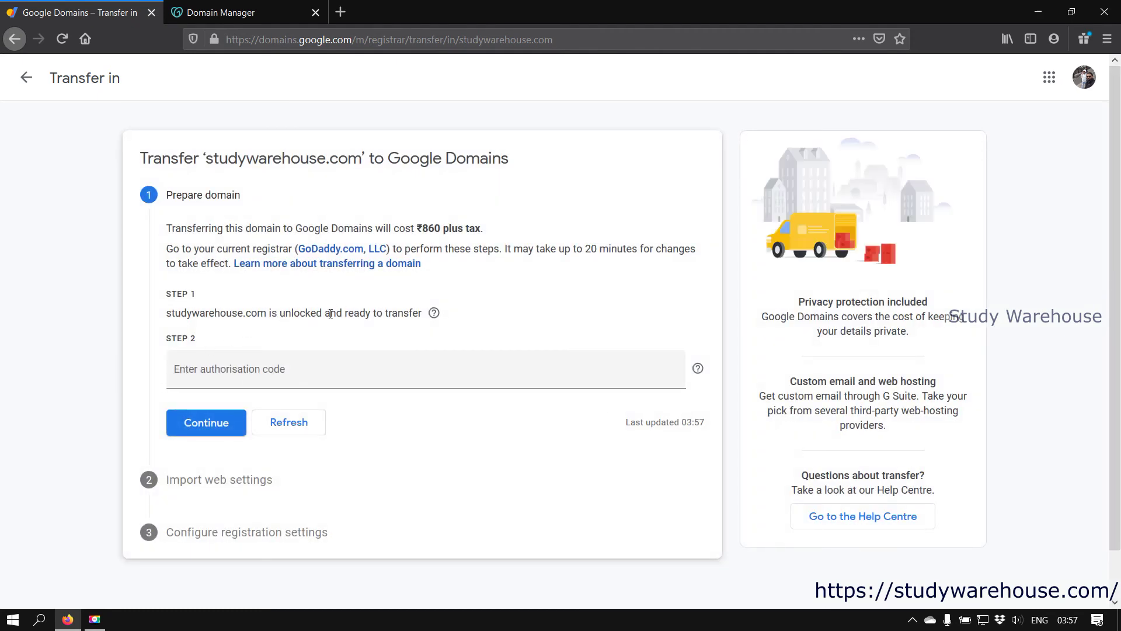
Switch to GoDaddy and start transferring studywarehouse.com away, continuing past the checklist to the authorization code page.
{"action": "left_click", "coordinate": [267, 5]}
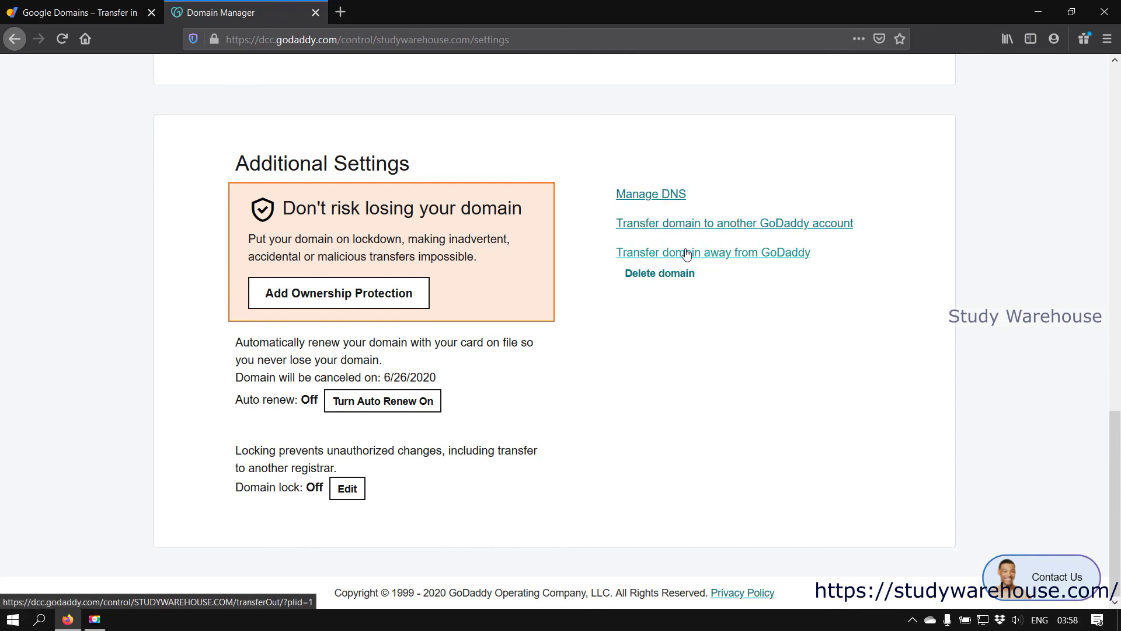
{"action": "left_click", "coordinate": [734, 258]}
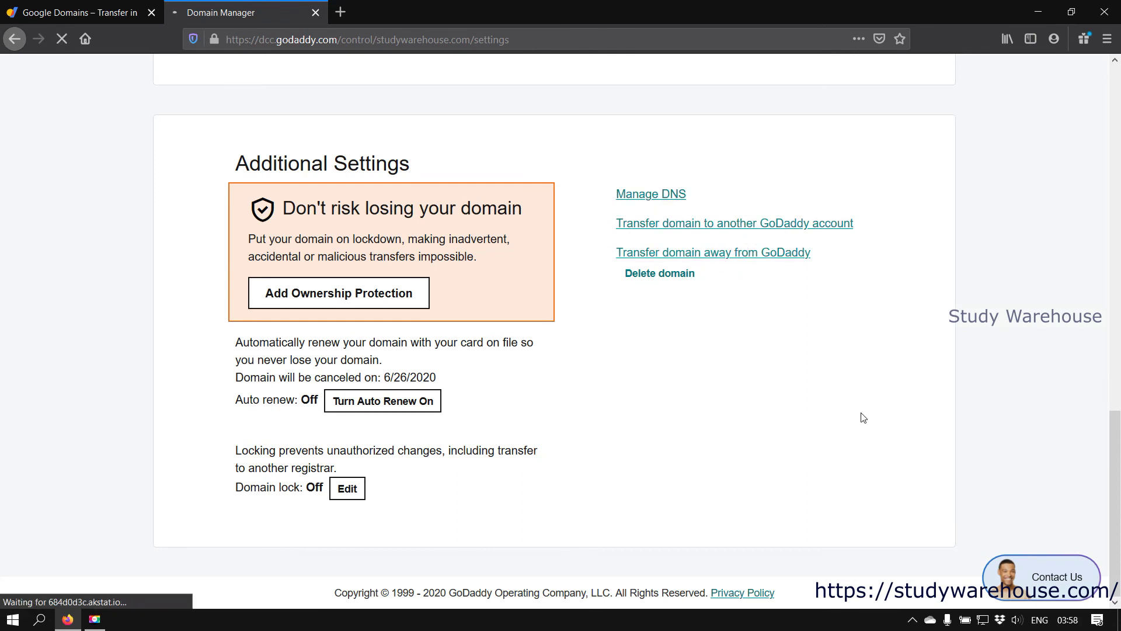
{"action": "scroll", "coordinate": [517, 460], "scroll_direction": "down", "scroll_amount": 2}
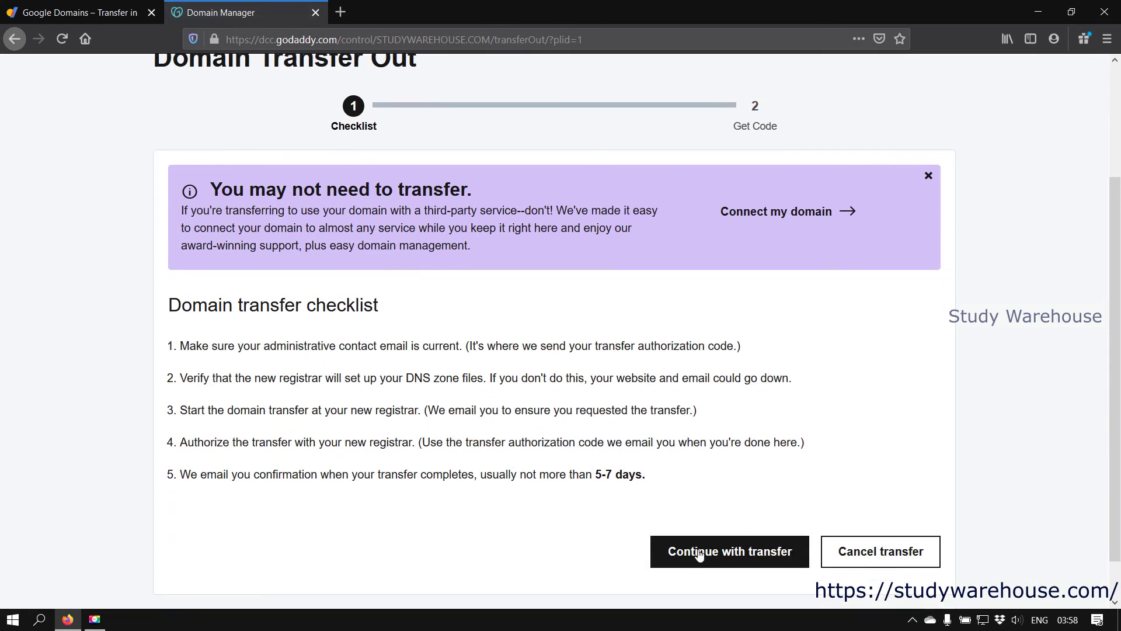
{"action": "left_click", "coordinate": [744, 554]}
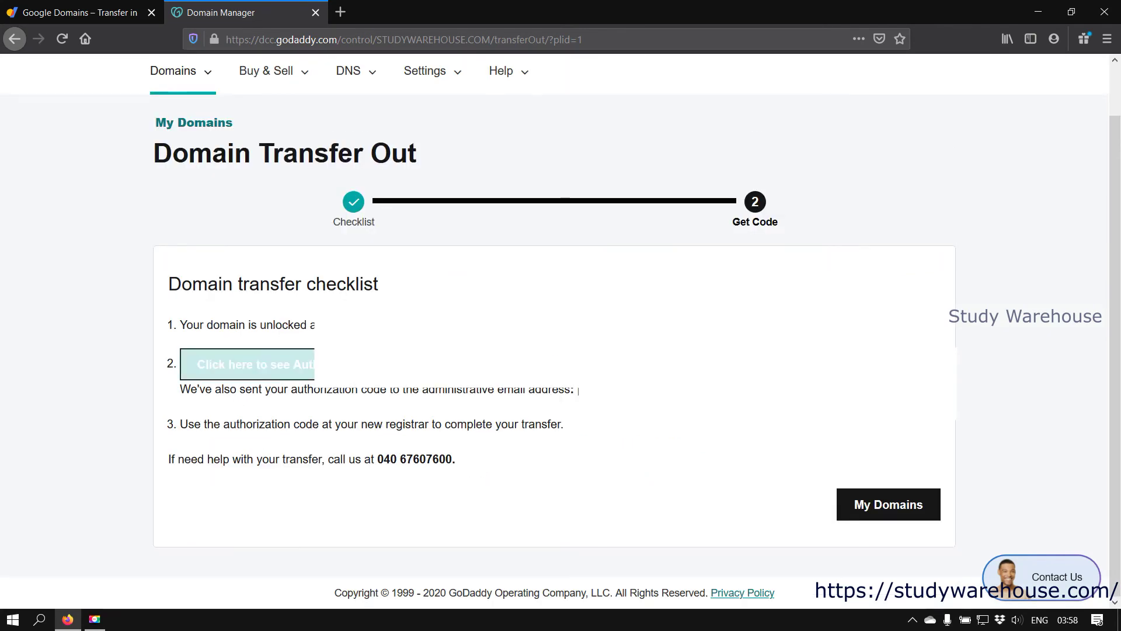
Switch to Google Domains, enter the authorization code for studywarehouse.com and continue to the web settings import.
{"action": "key", "text": "ctrl+Page_Up"}
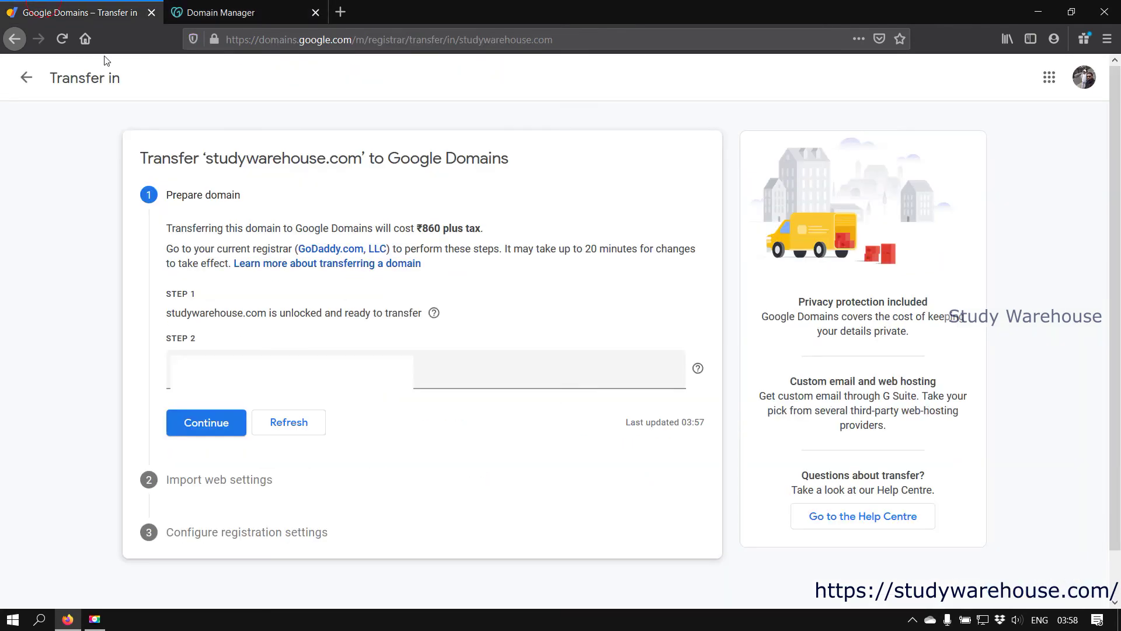
{"action": "left_click", "coordinate": [292, 369]}
{"action": "left_click", "coordinate": [220, 422]}
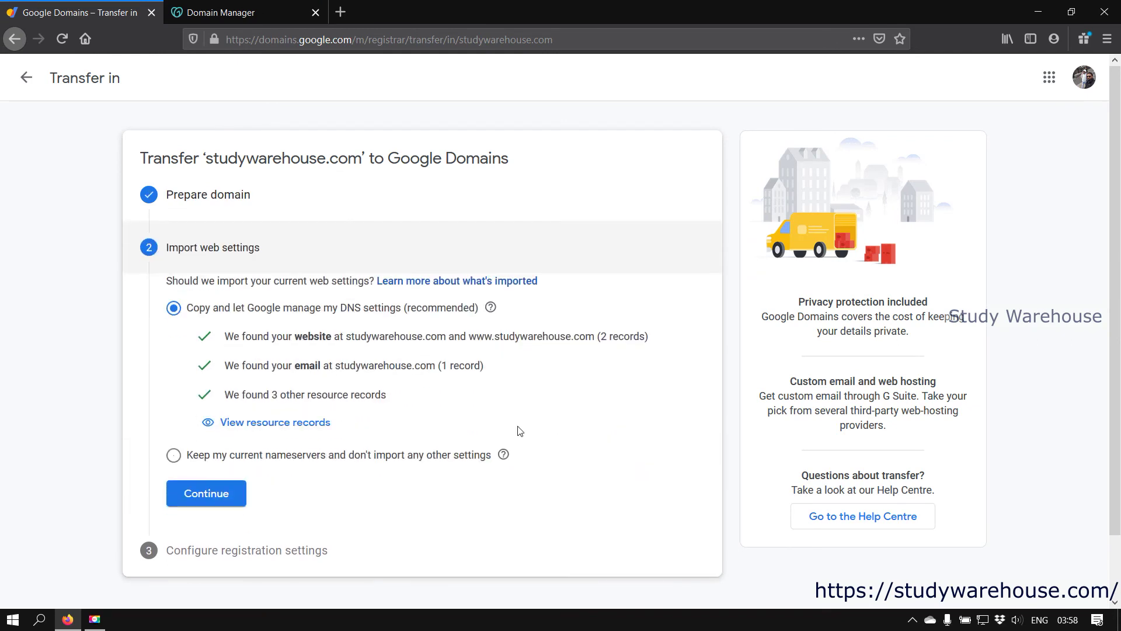
Accept copying the DNS settings for Google to manage and the registration settings, and complete the checkout for studywarehouse.com.
{"action": "left_click", "coordinate": [219, 495]}
{"action": "left_click", "coordinate": [268, 455]}
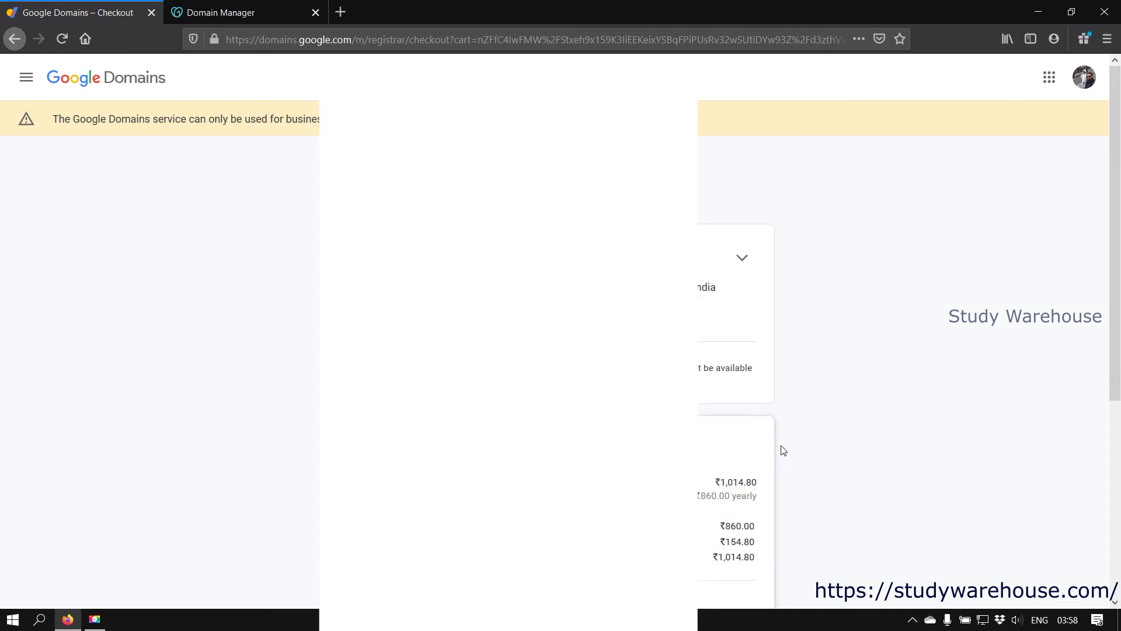
{"action": "scroll", "coordinate": [783, 450], "scroll_direction": "down", "scroll_amount": 4}
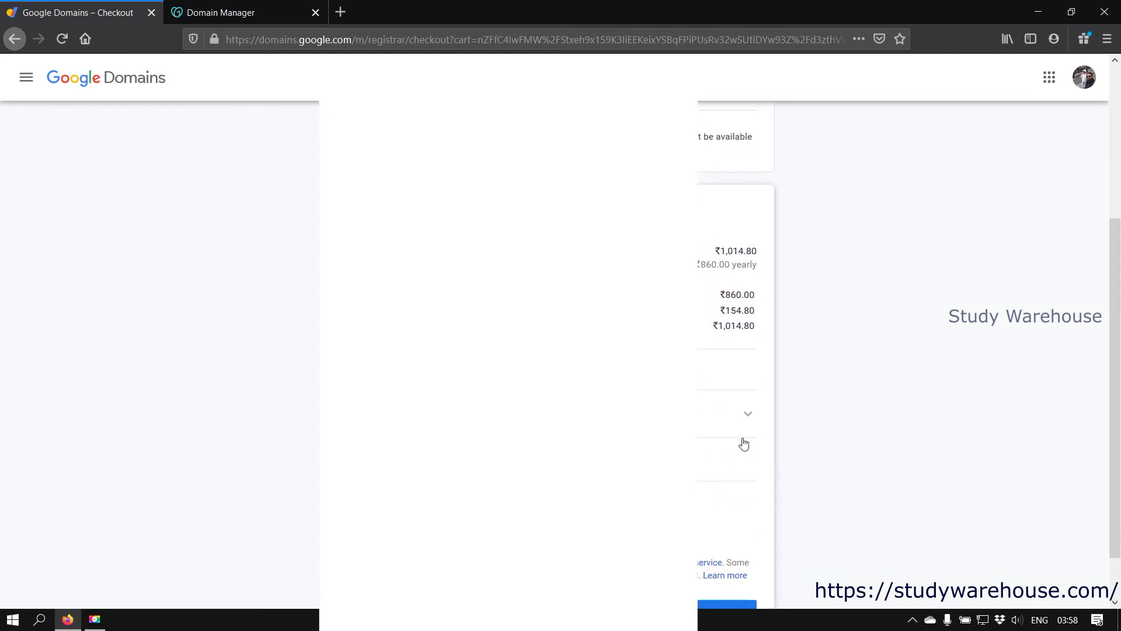
{"action": "scroll", "coordinate": [748, 479], "scroll_direction": "down", "scroll_amount": 1}
{"action": "left_click", "coordinate": [724, 555]}
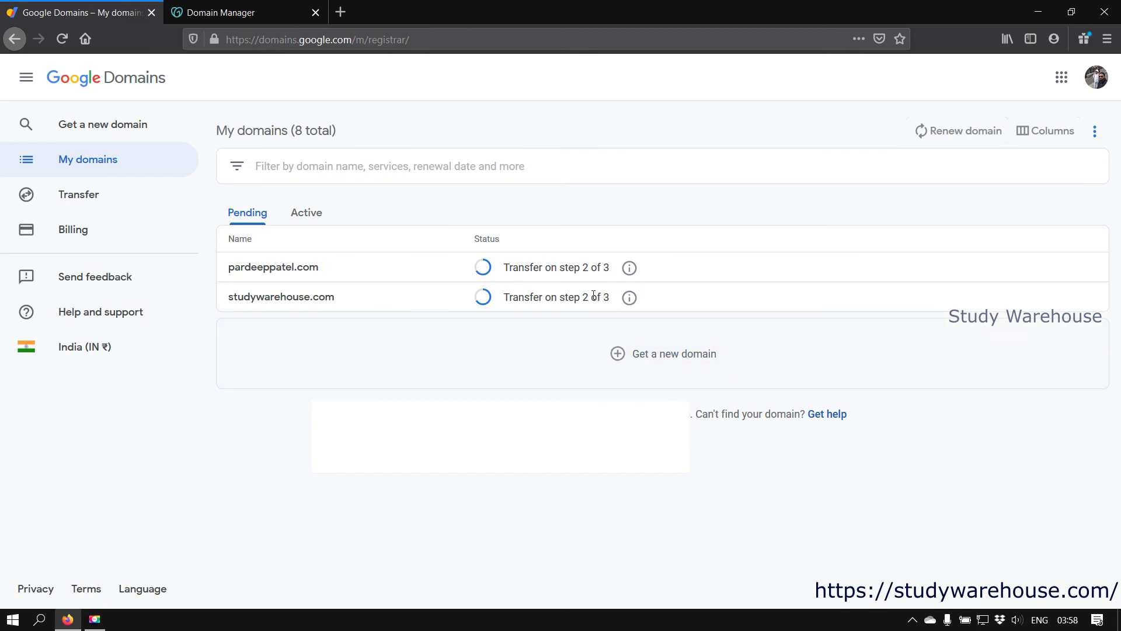
Switch to GoDaddy and list all pending outgoing domain transfers.
{"action": "left_click", "coordinate": [259, 6]}
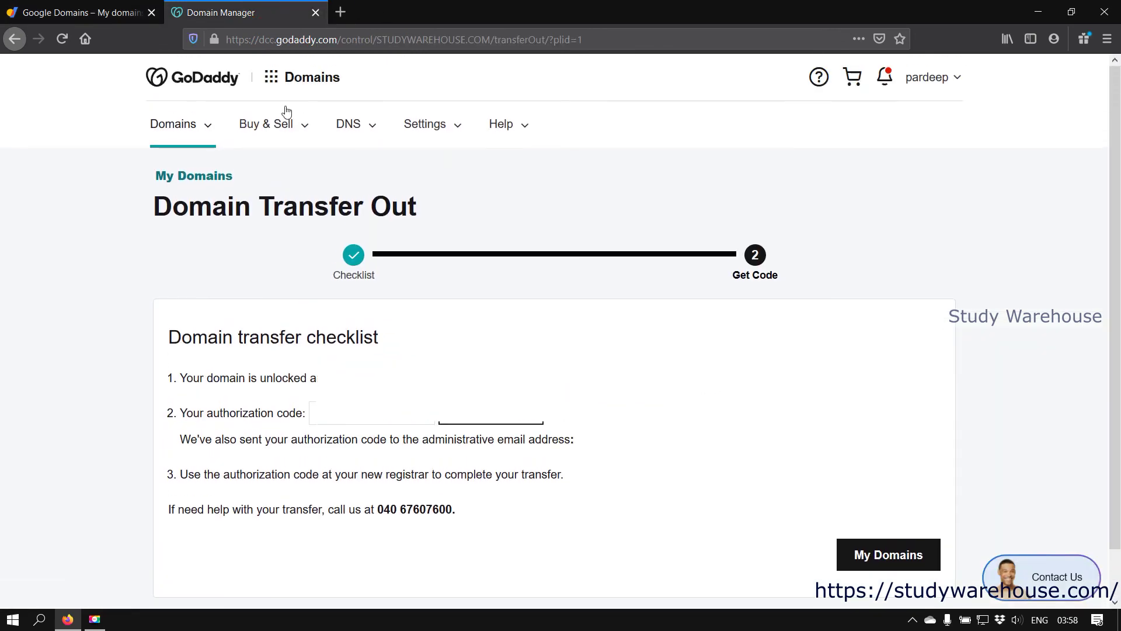
{"action": "left_click", "coordinate": [164, 127]}
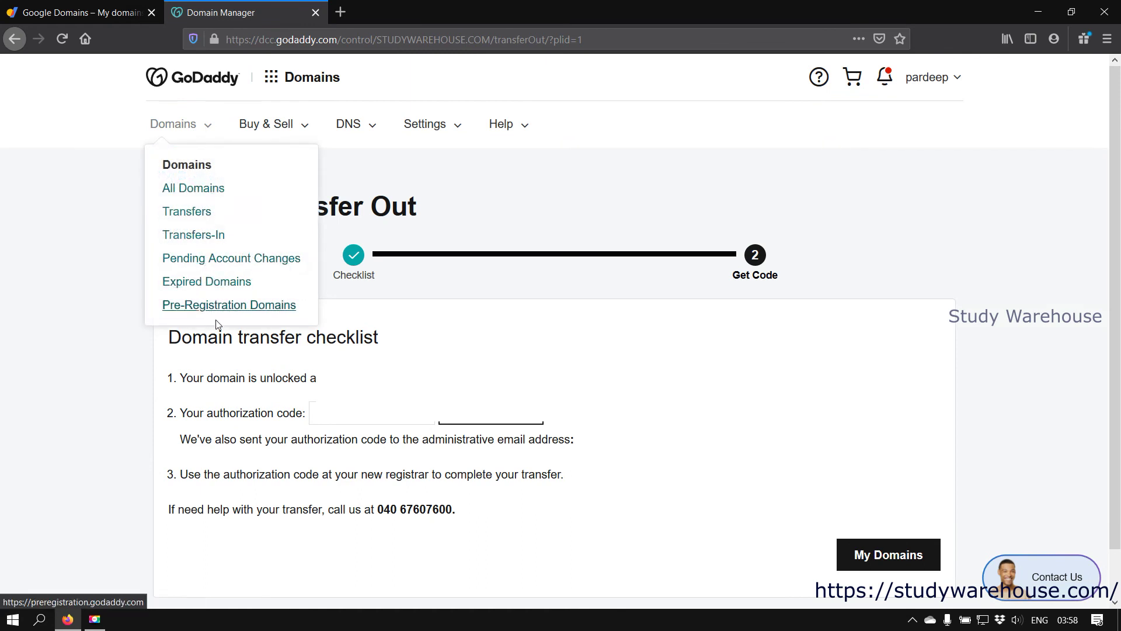
{"action": "left_click", "coordinate": [201, 221]}
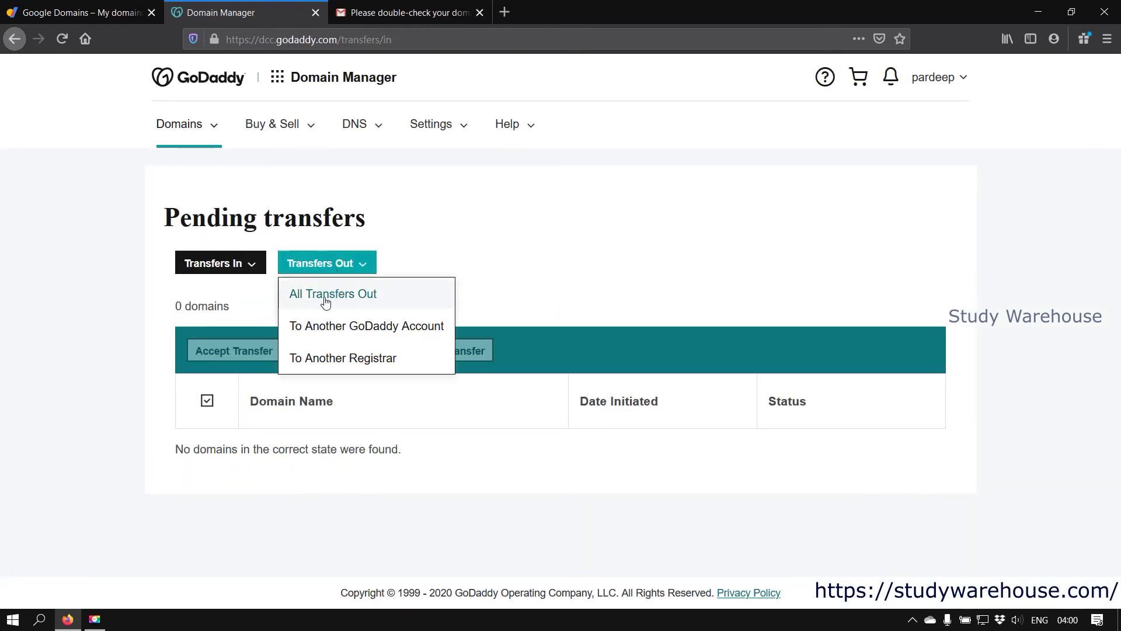
{"action": "left_click", "coordinate": [290, 300]}
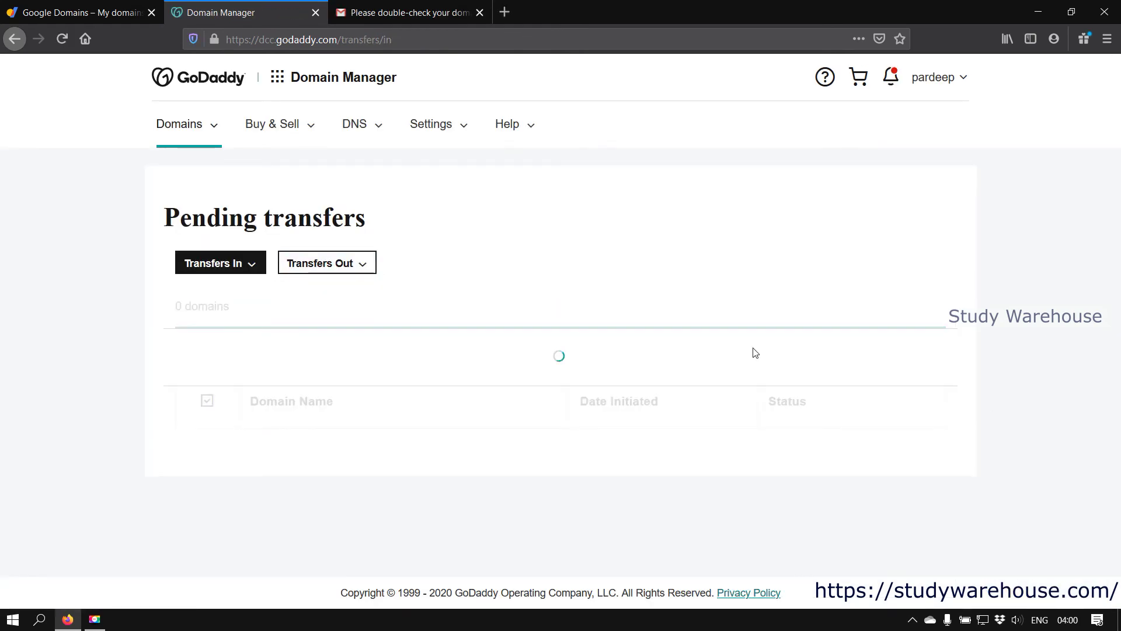
{"action": "scroll", "coordinate": [345, 463], "scroll_direction": "down", "scroll_amount": 3}
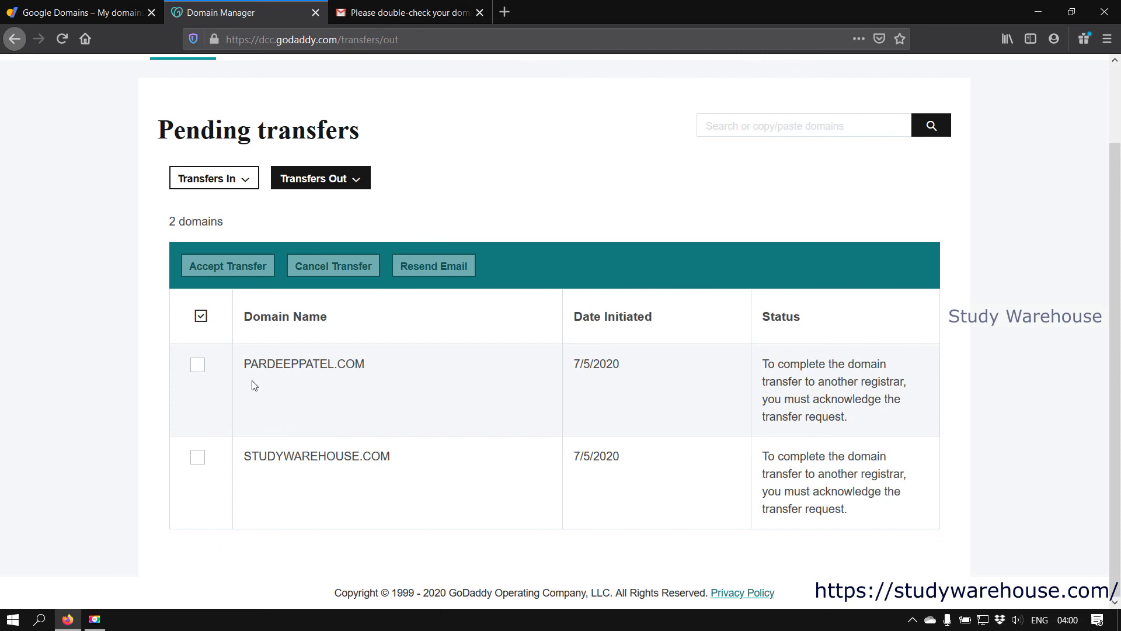
Select both domains in the pending outgoing transfers and accept their transfer to the other registrar.
{"action": "left_click", "coordinate": [201, 320]}
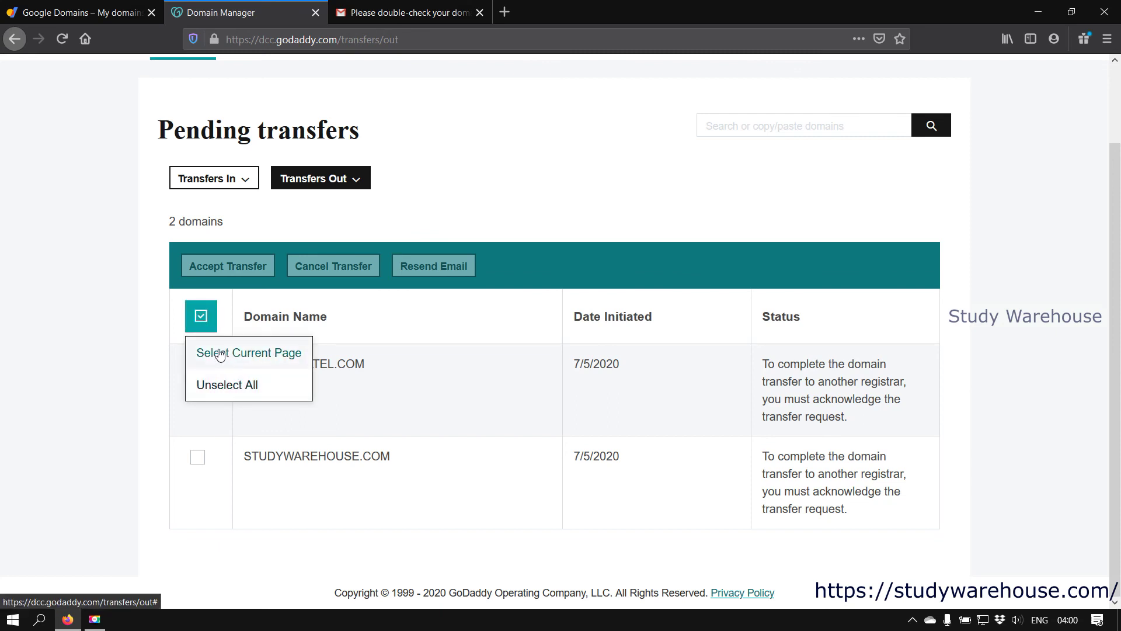
{"action": "left_click", "coordinate": [195, 375]}
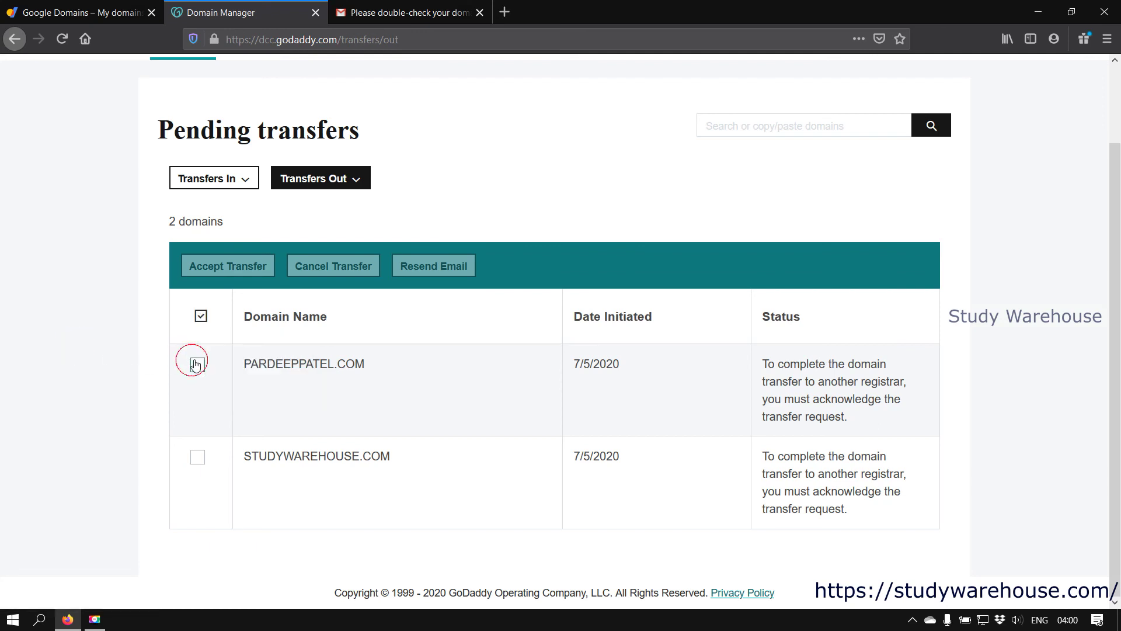
{"action": "left_click", "coordinate": [196, 459]}
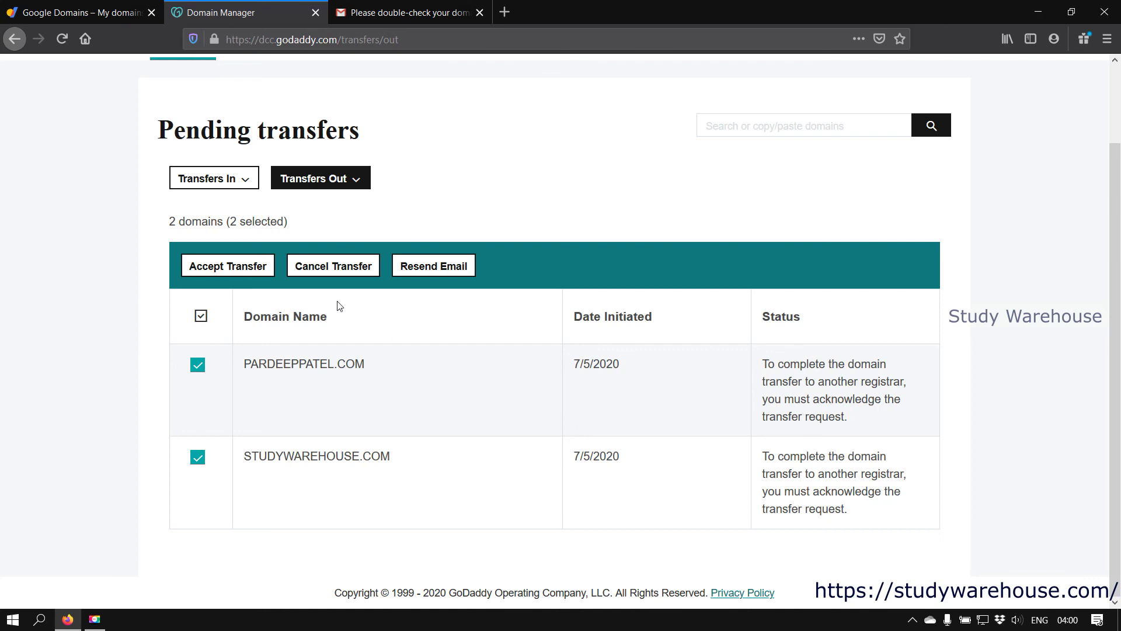
{"action": "left_click", "coordinate": [224, 267]}
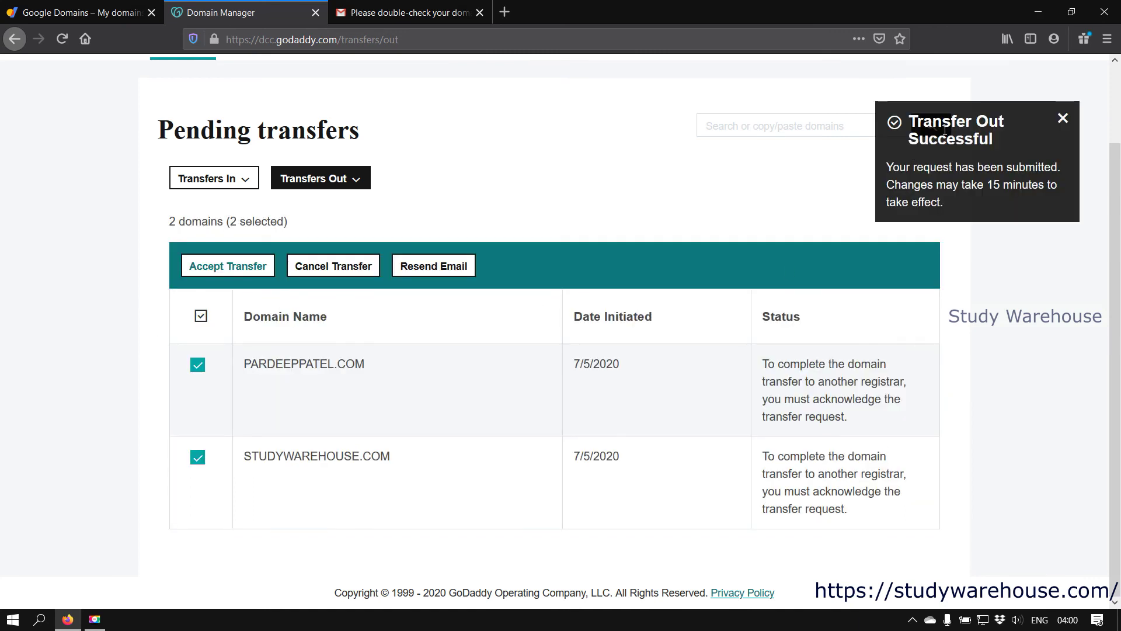
Switch to Google Domains and reload the My domains list to check the status of the pending transfers.
{"action": "left_click", "coordinate": [82, 12]}
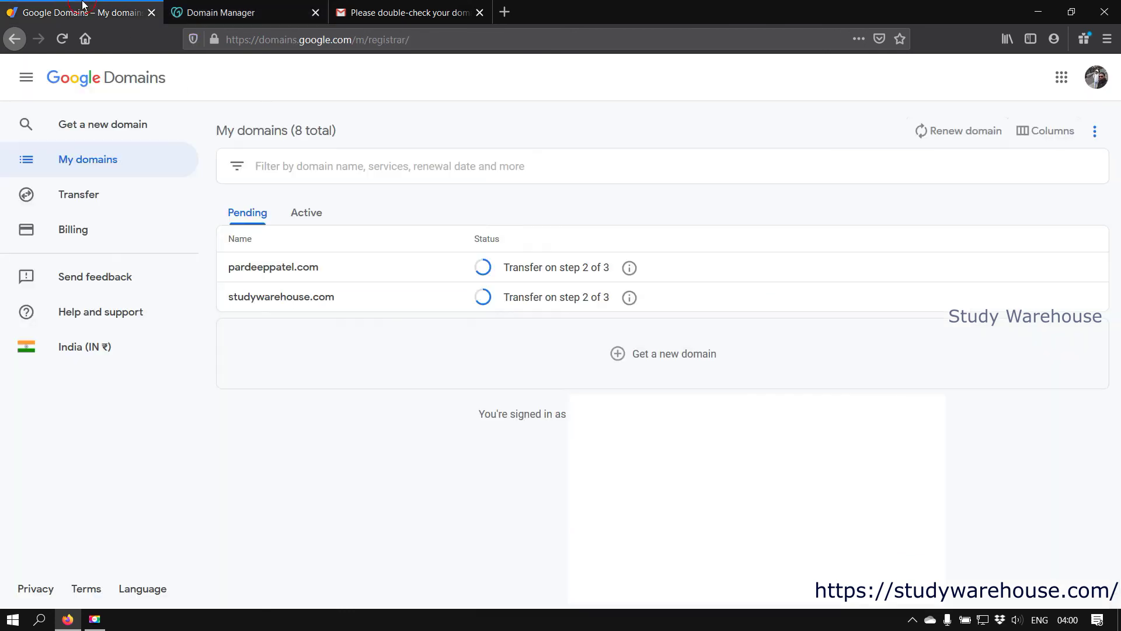
{"action": "left_click", "coordinate": [63, 38]}
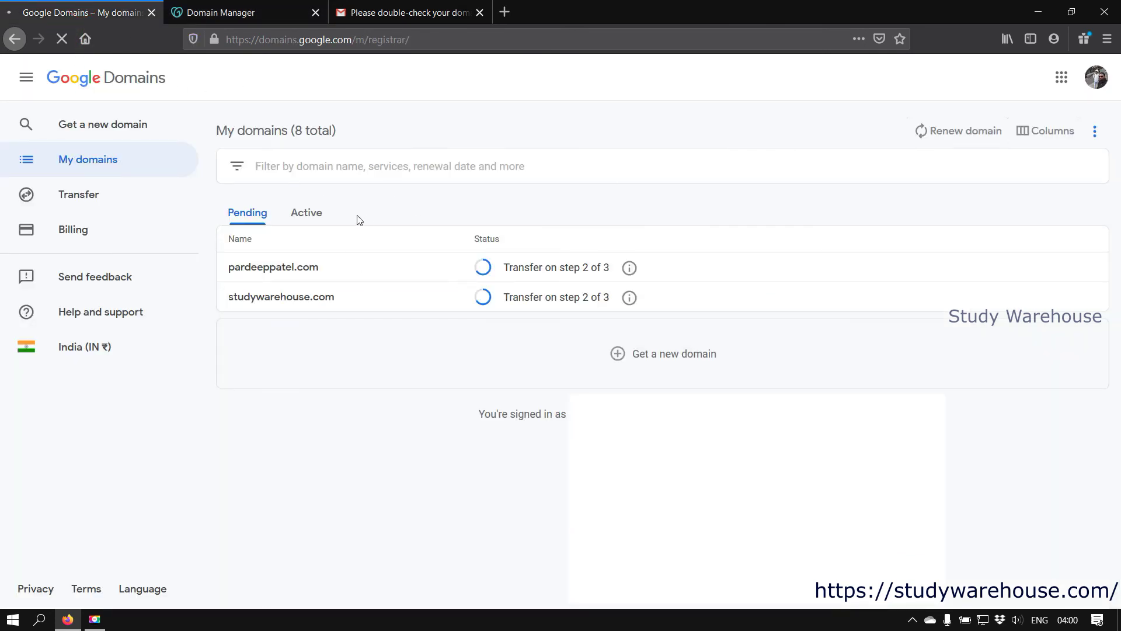